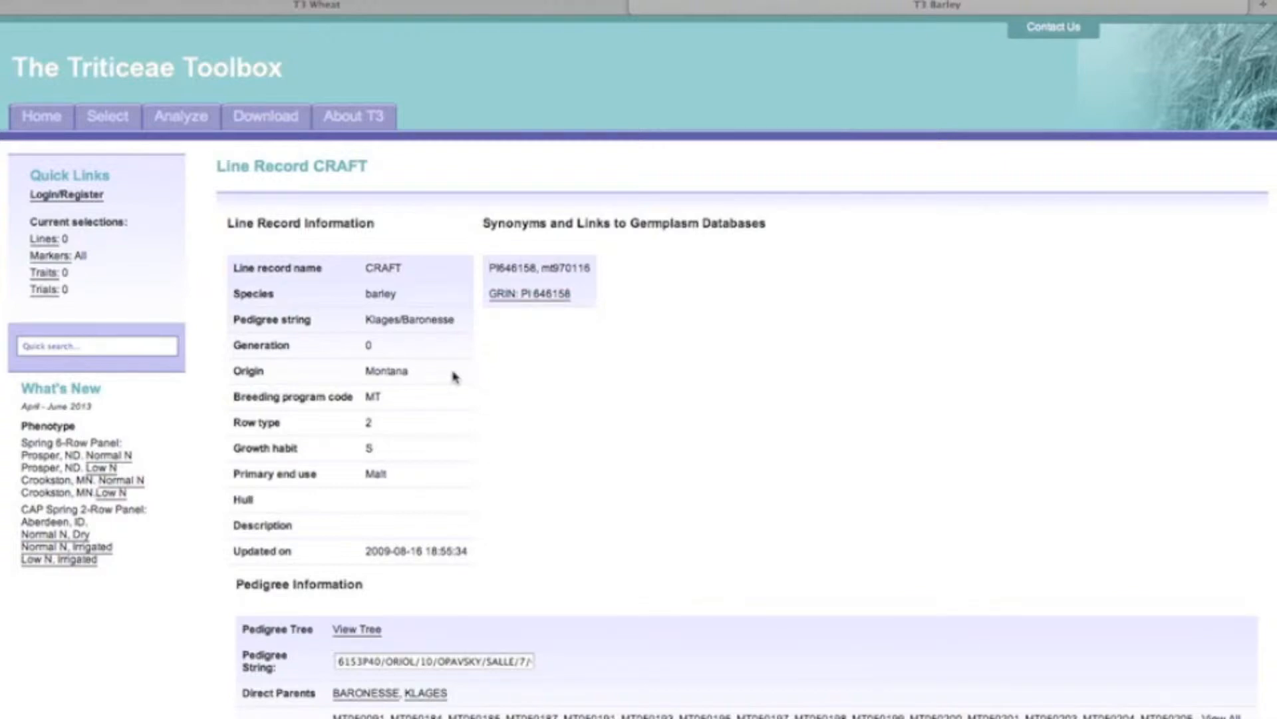
- Check the CRAFT line's GRIN germplasm link and its phenotype data, and return to the line record
click(546, 301)
scroll(531, 336, down, 5)
scroll(531, 336, down, 1)
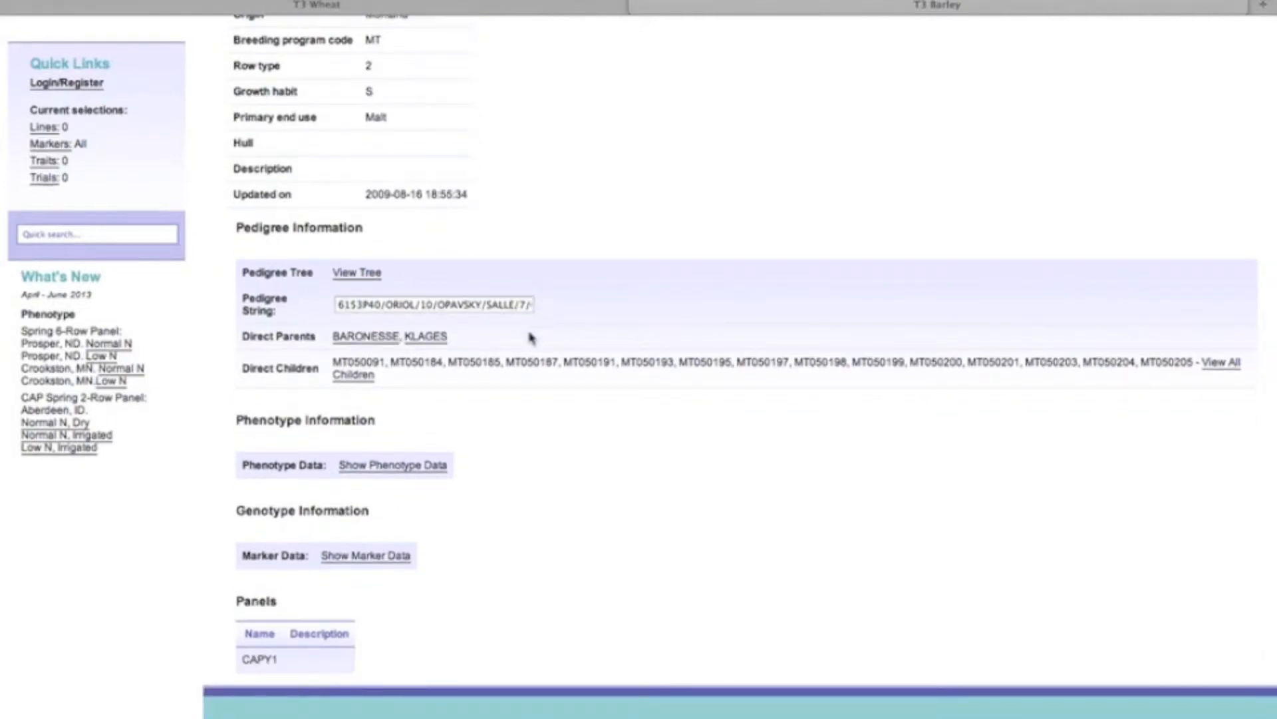
click(435, 468)
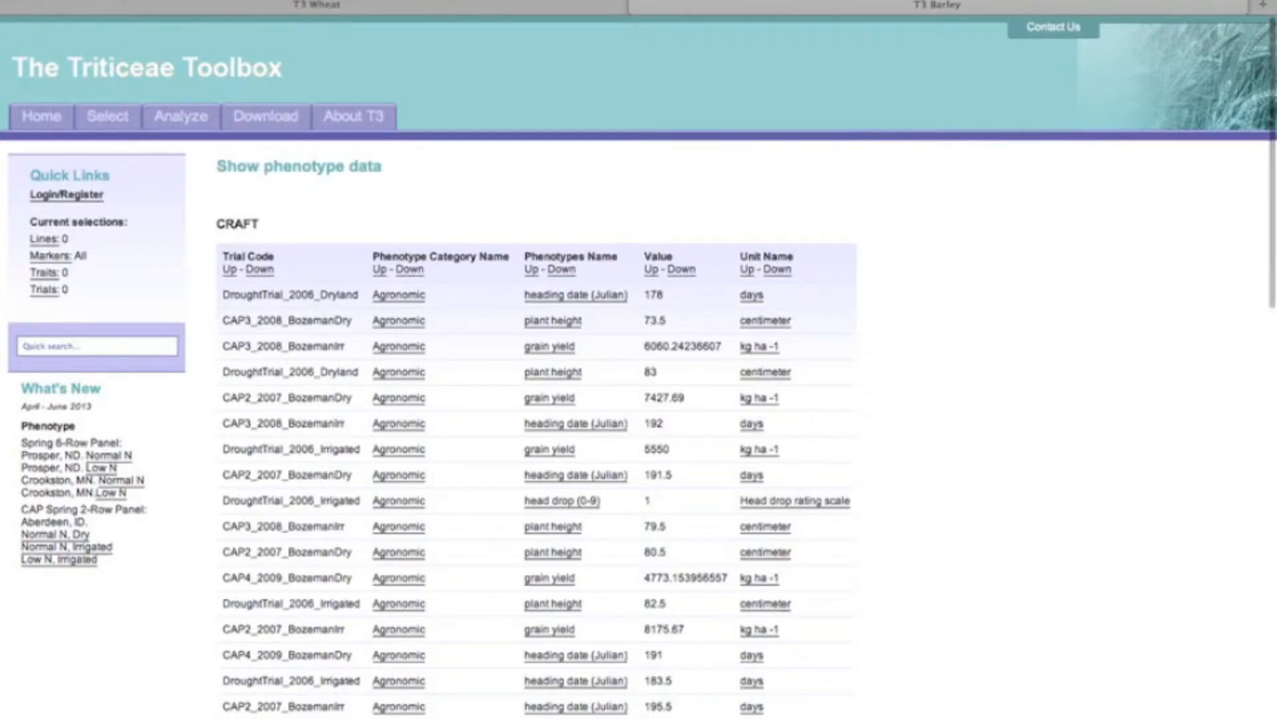
key(super+bracketleft)
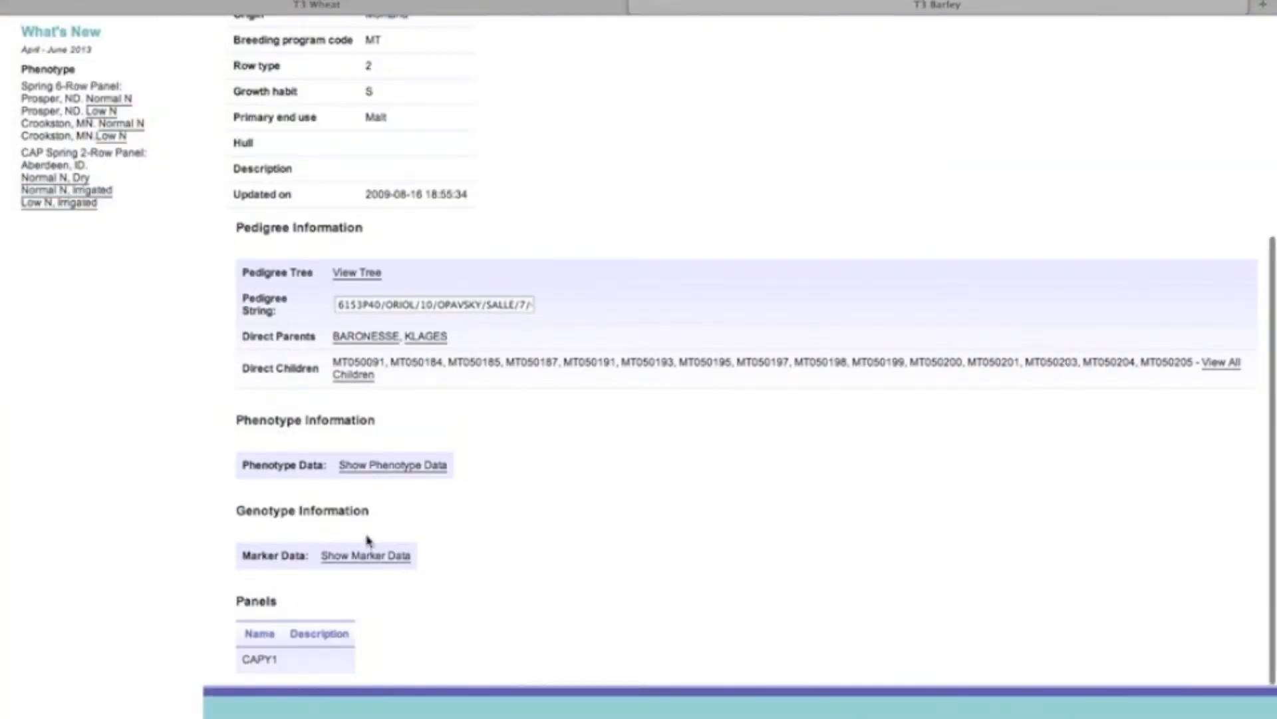
- View the marker data for the CRAFT line and return to the top of its line record
click(392, 563)
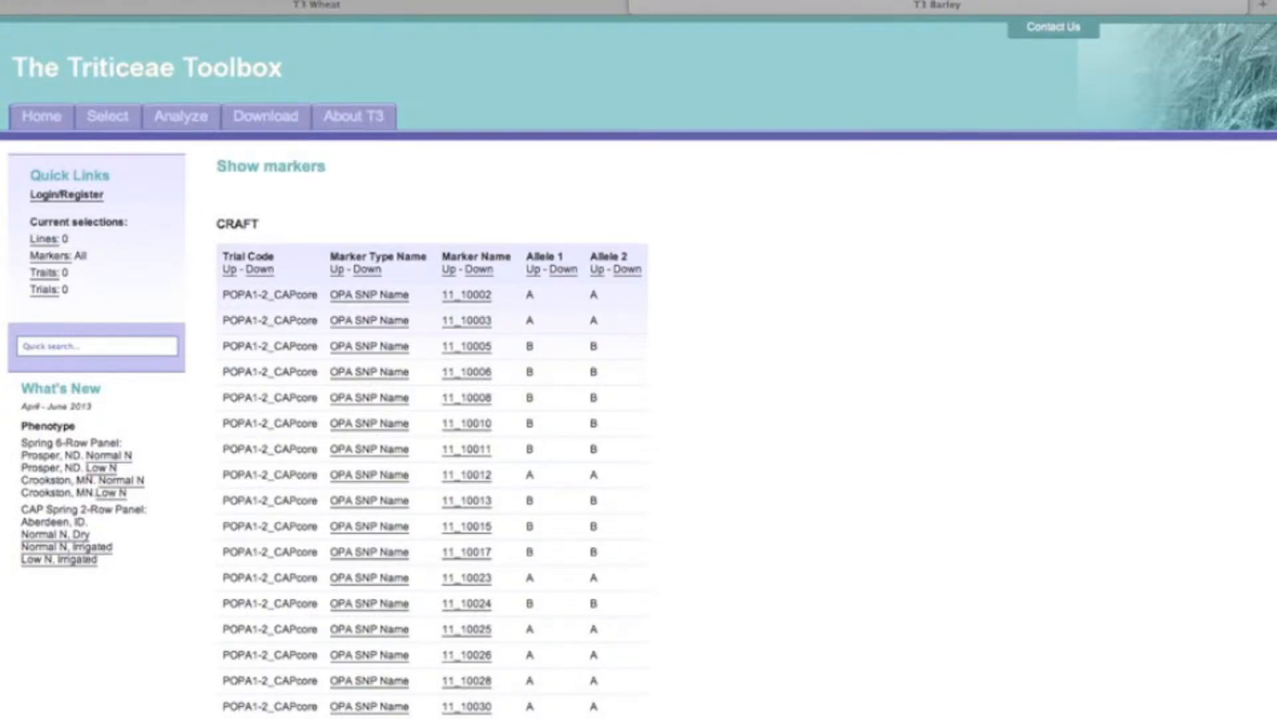
key(alt+Left)
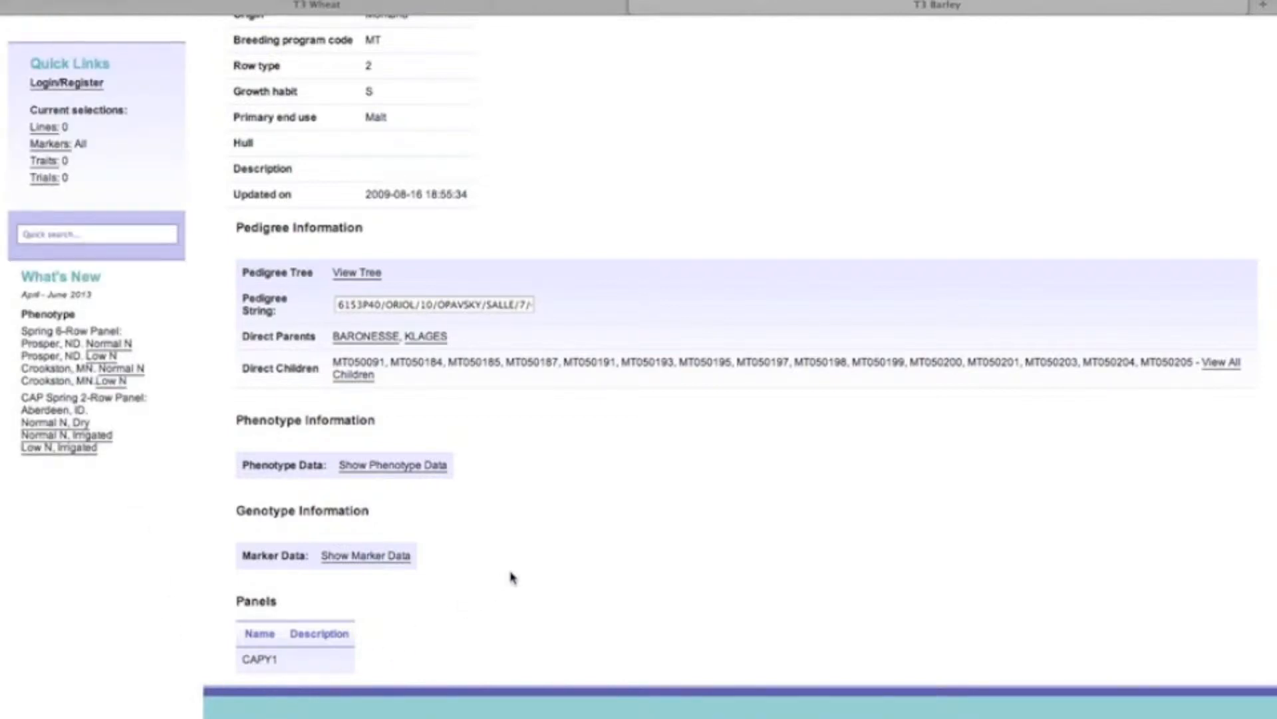
scroll(512, 576, up, 5)
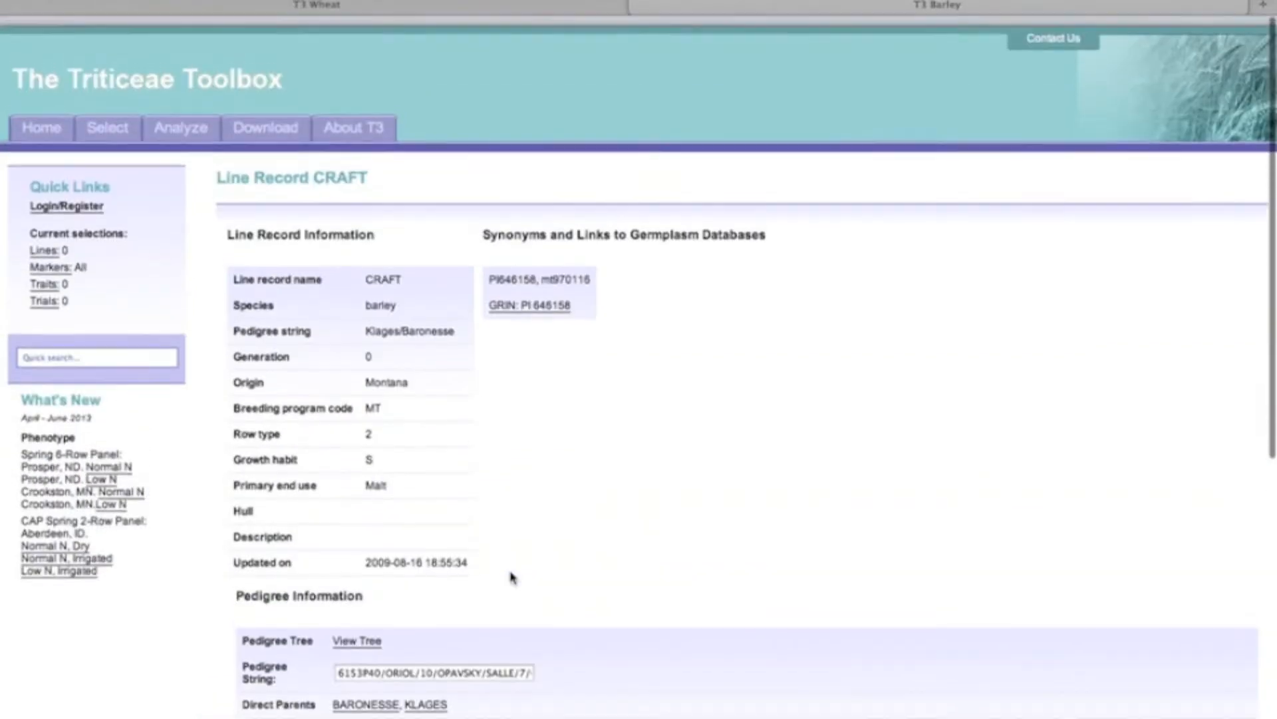
- Search for lines by properties using the name Craft
mouse_move(133, 132)
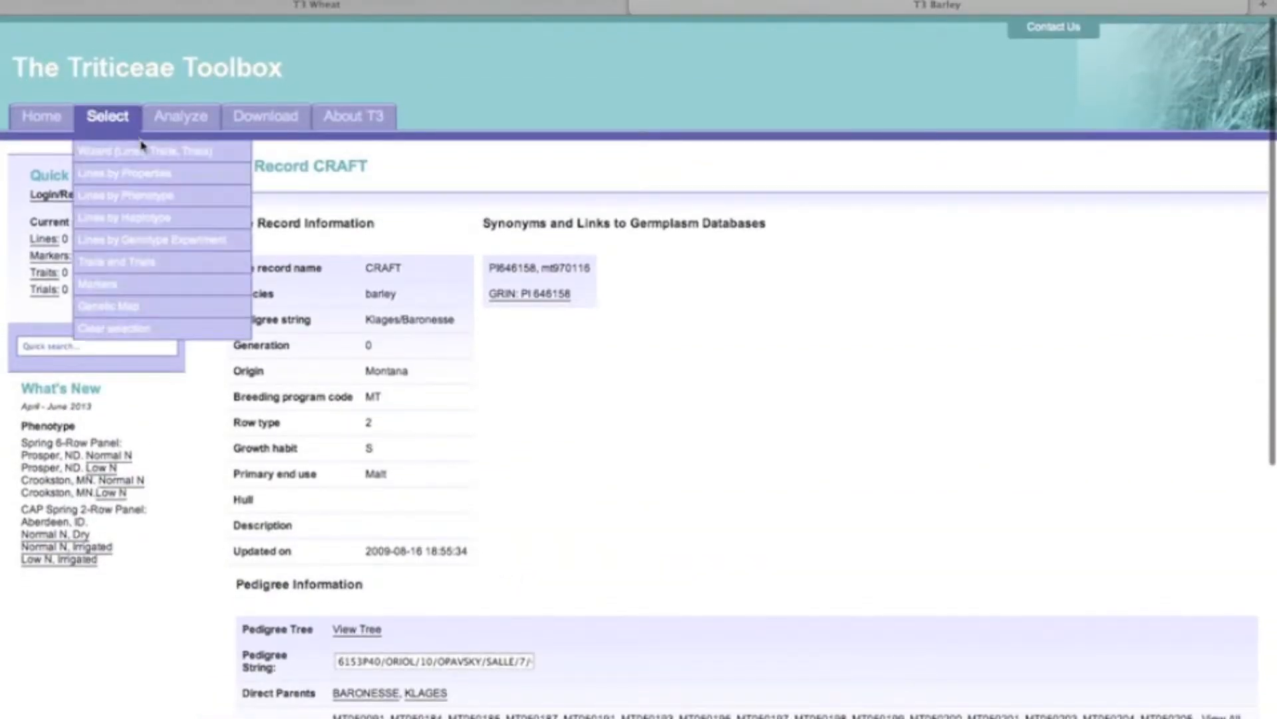
click(175, 175)
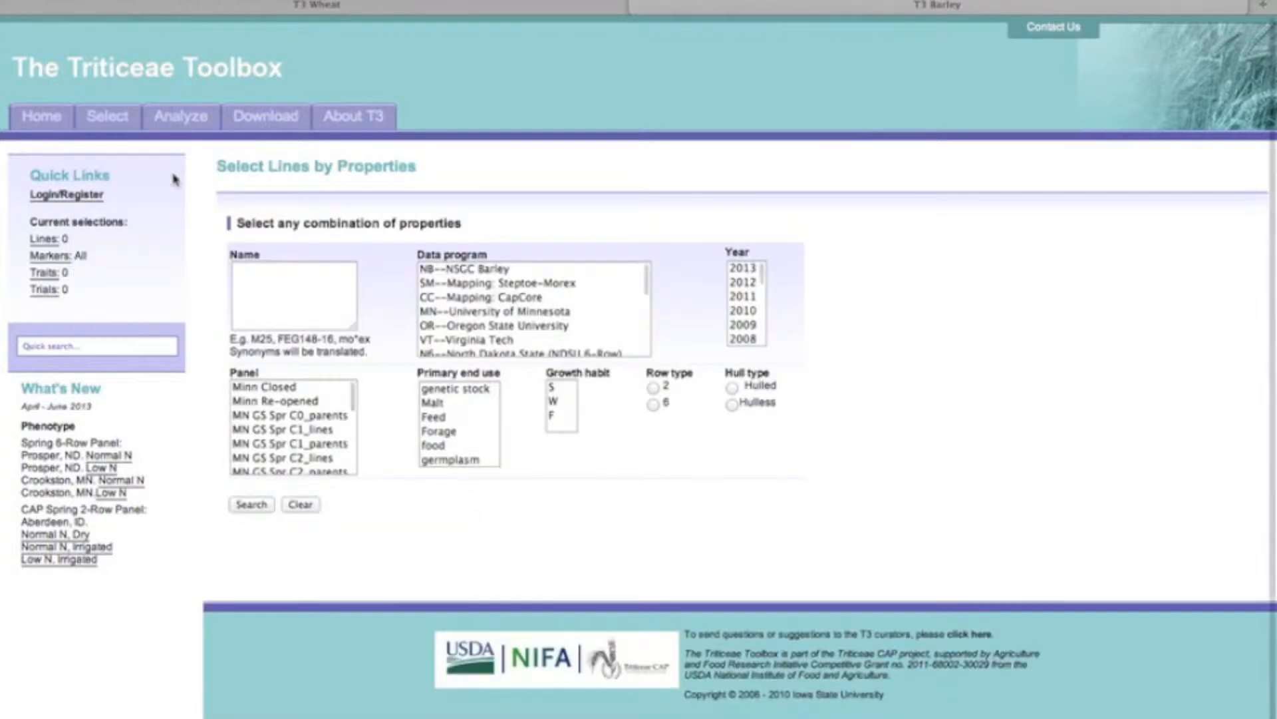
click(269, 272)
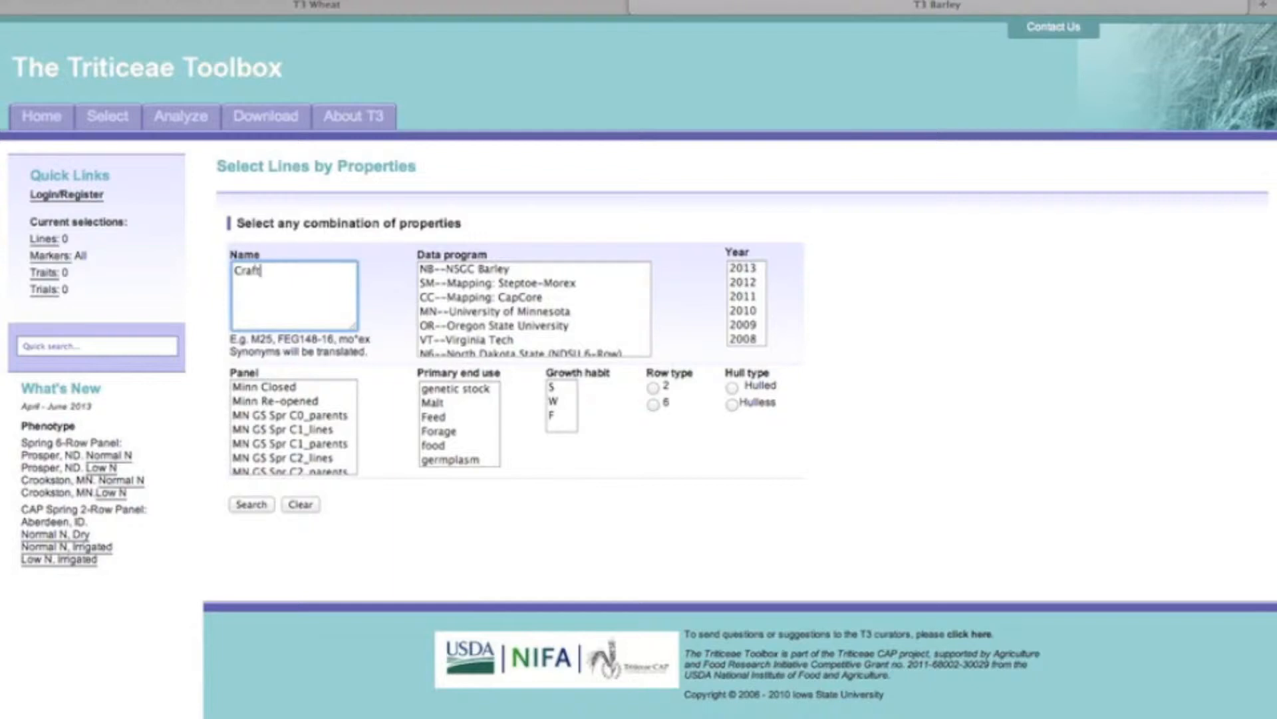
text(Craft)
click(250, 504)
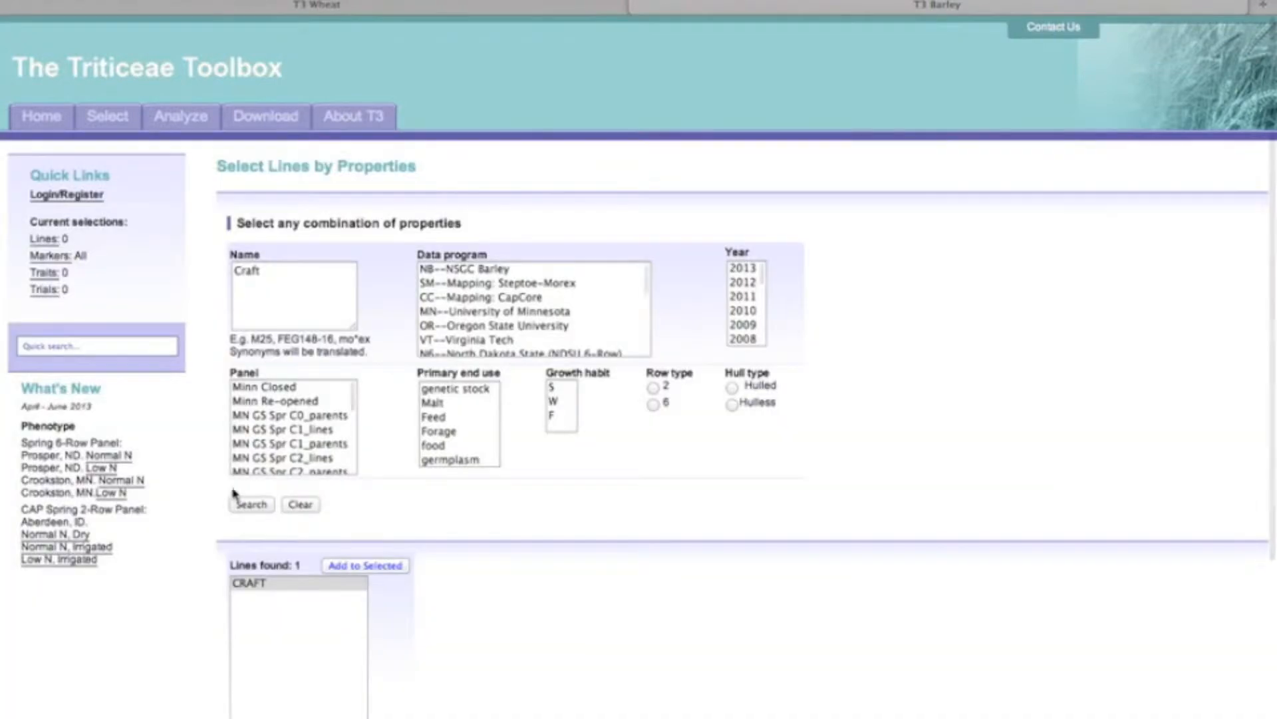
- Add the found CRAFT line to the selected lines
scroll(616, 631, down, 2)
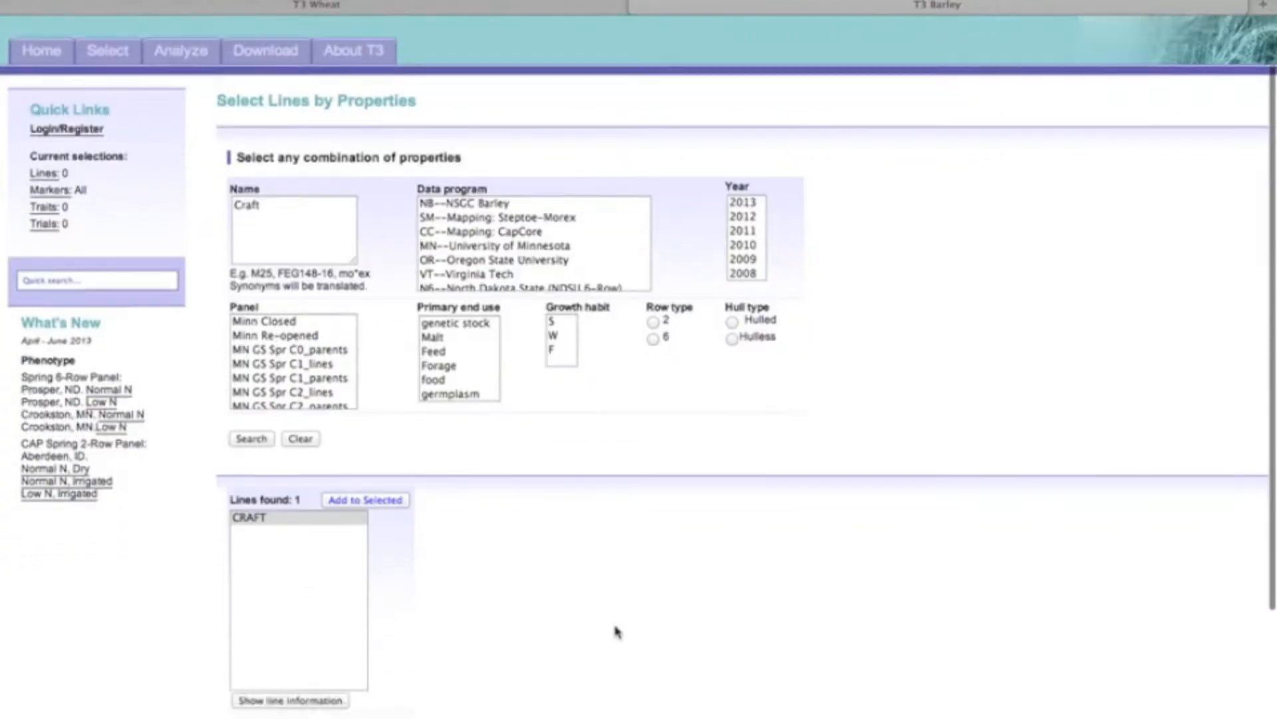
scroll(616, 631, down, 5)
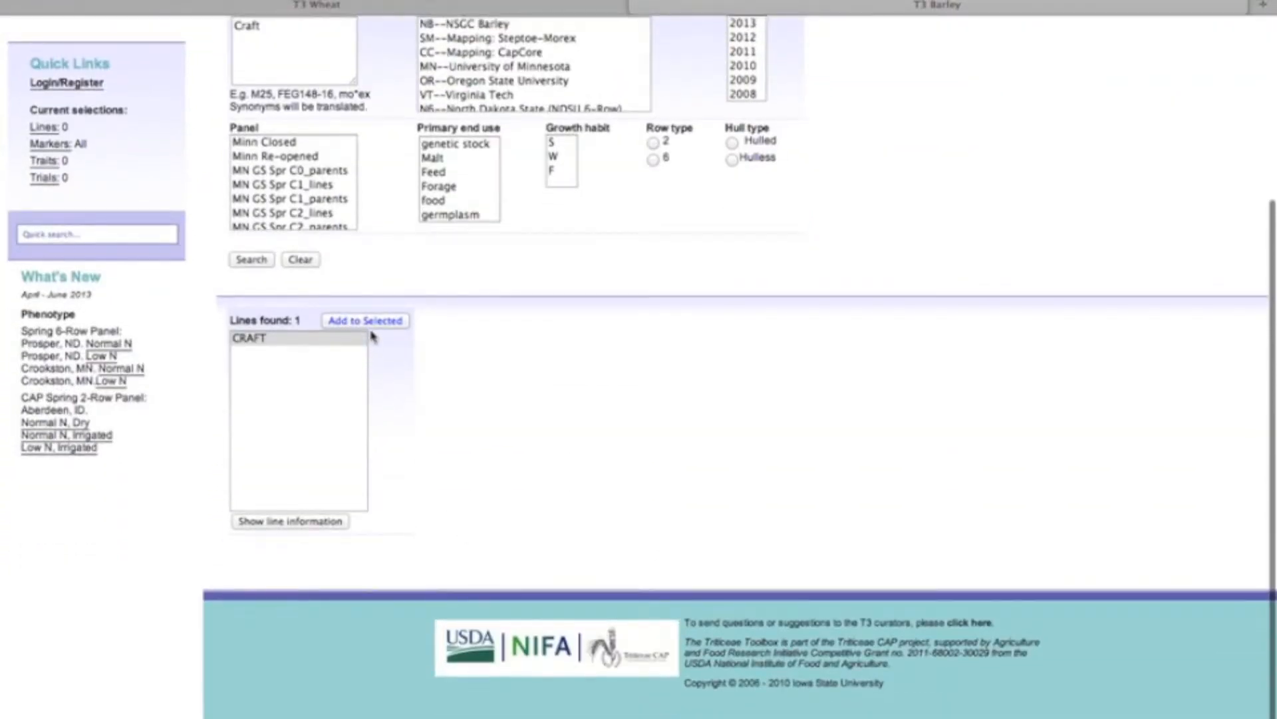
click(369, 321)
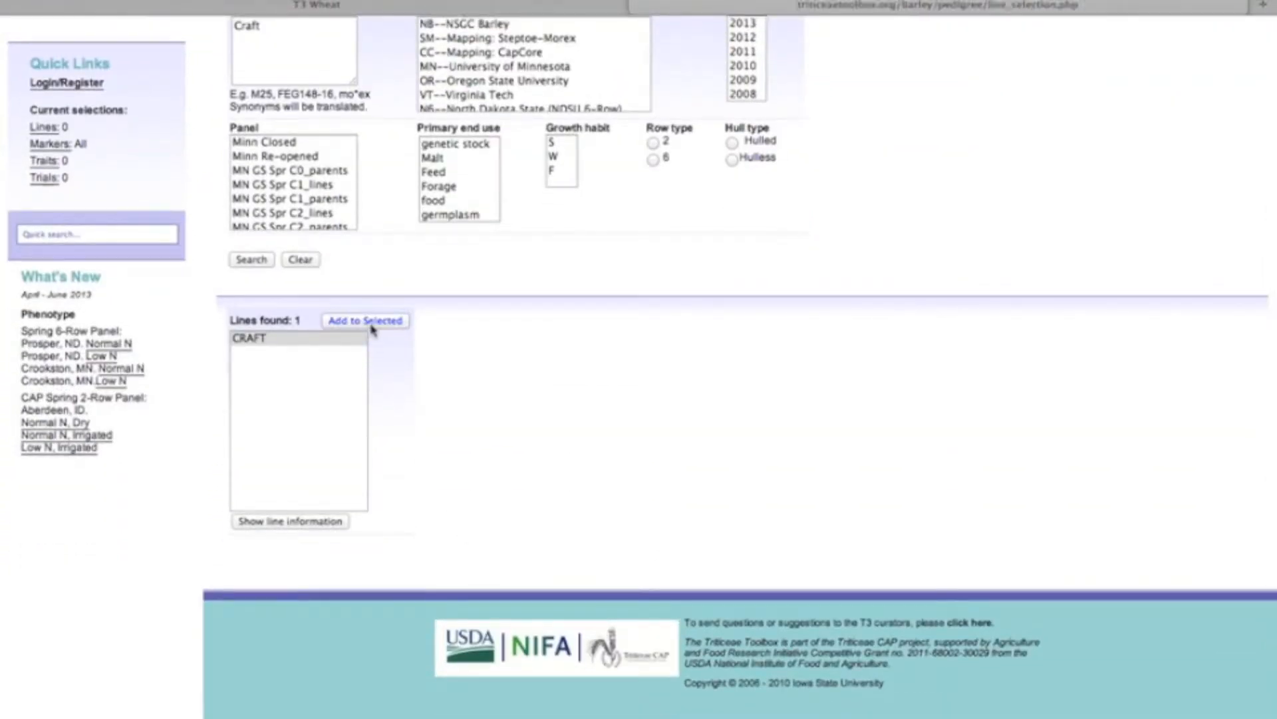
- Show the line information for the selected line and open the CRAFT record from it
scroll(391, 672, down, 4)
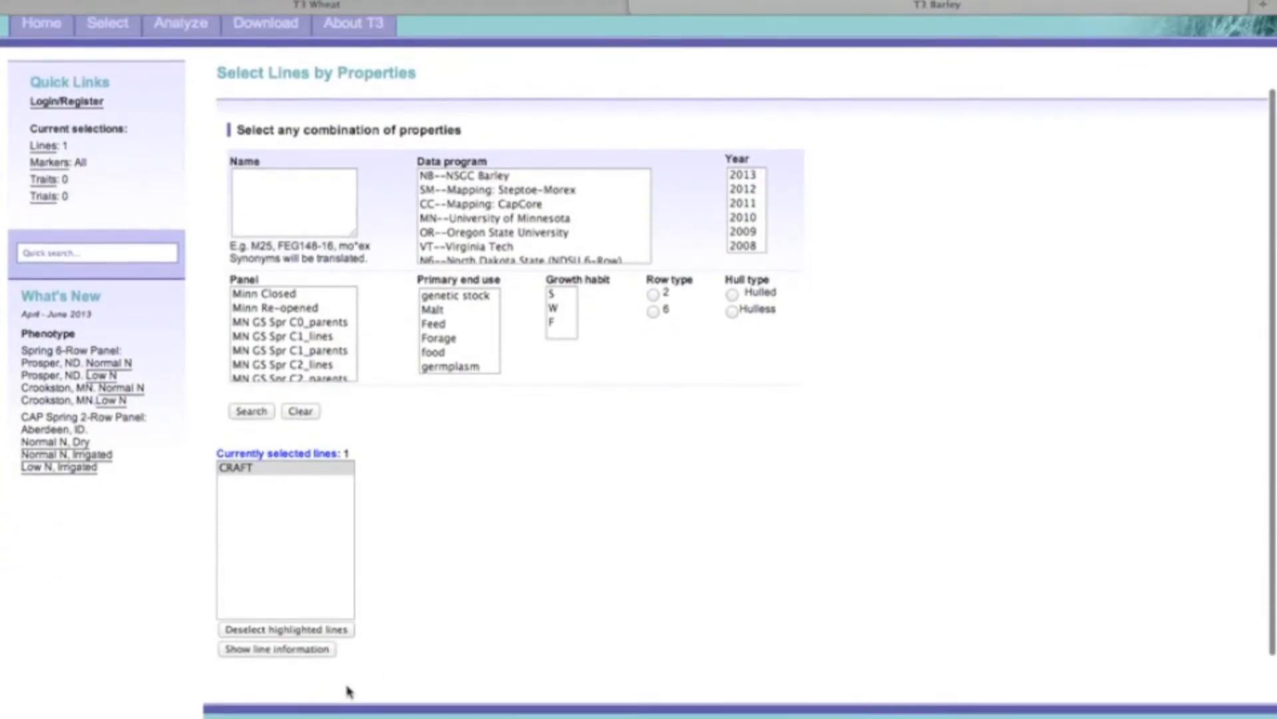
click(310, 608)
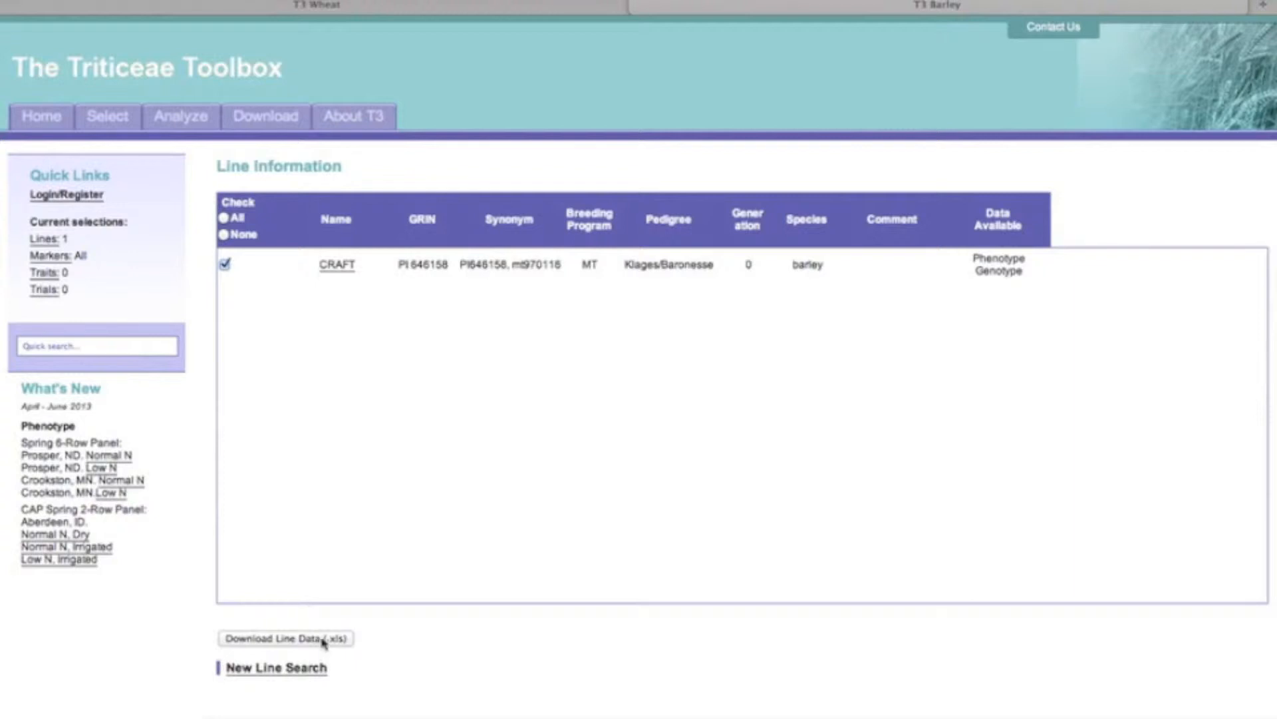
click(332, 266)
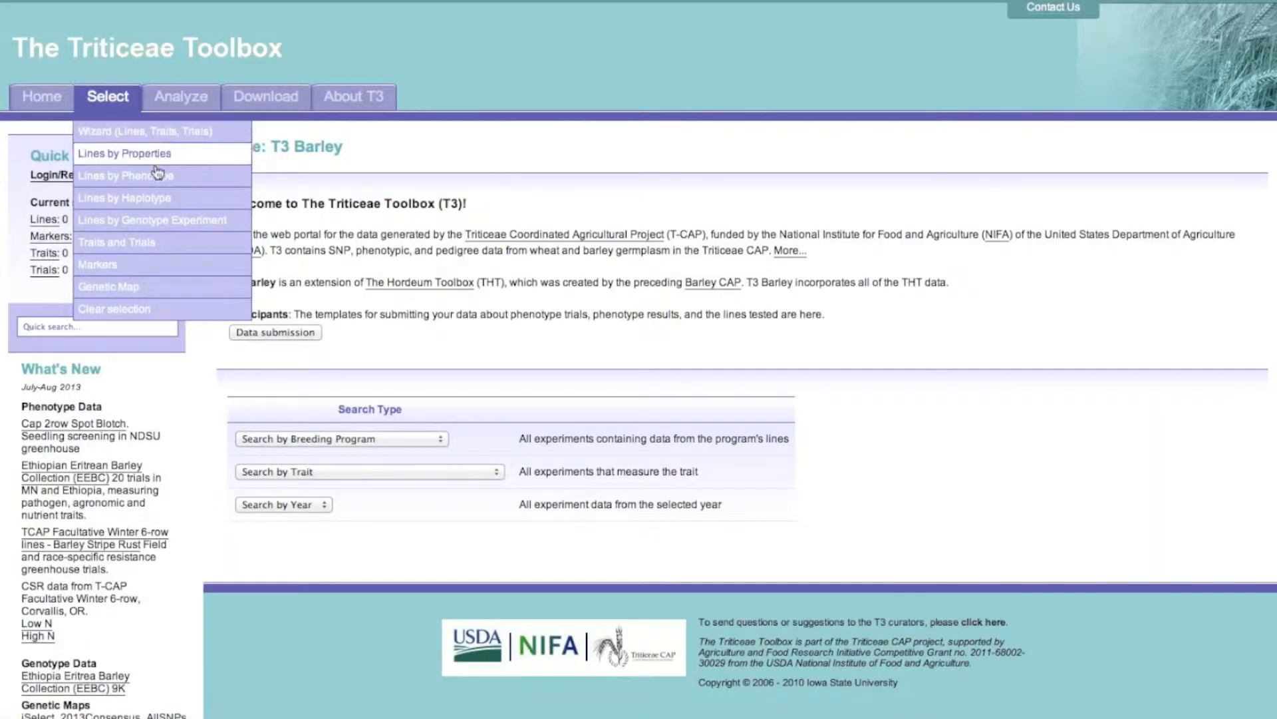
- Select lines by genotype experiment with USDA ARS North Dakota(NDG), 2011, 2011_9K_NB_allplates, save the selection and open the current lines
click(198, 227)
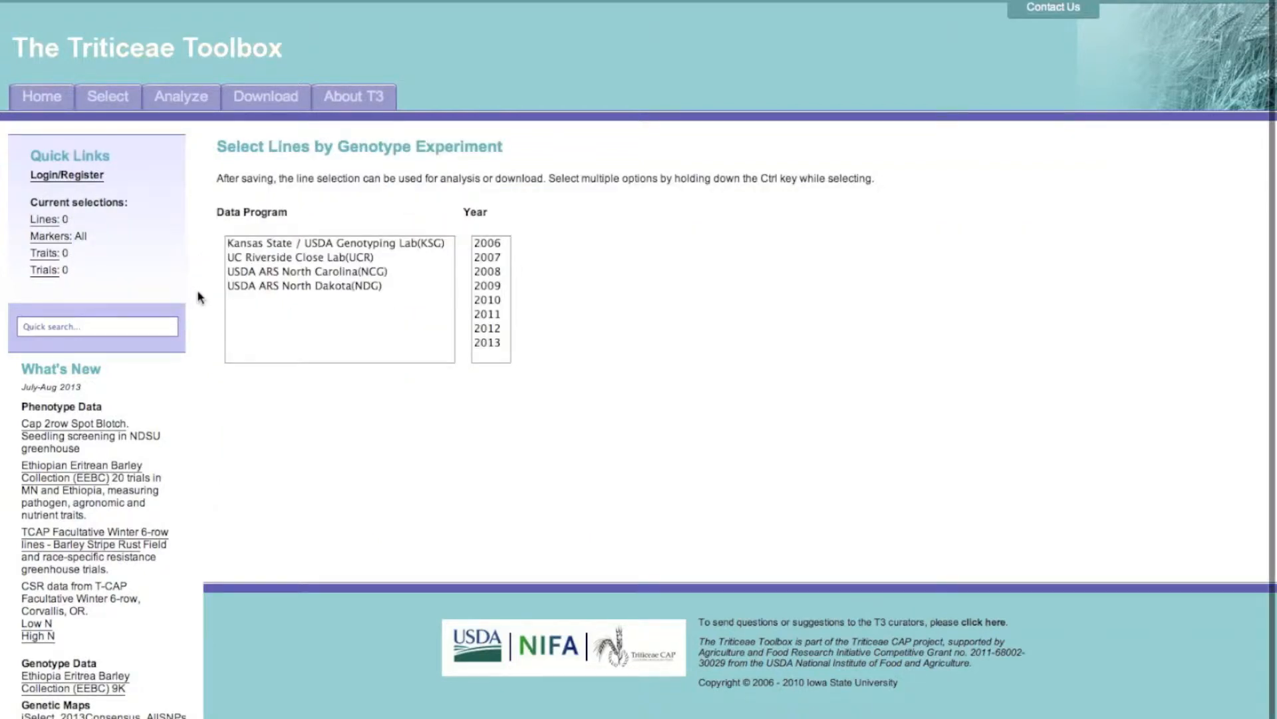
click(305, 286)
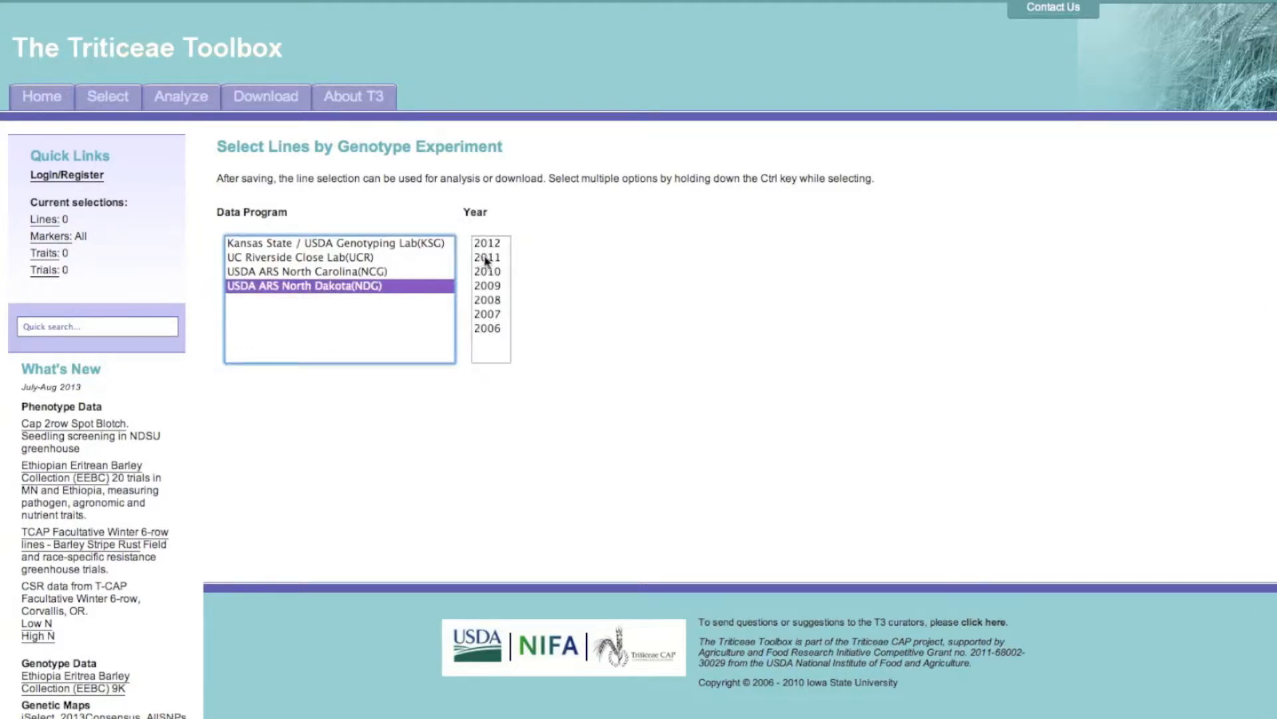
click(486, 258)
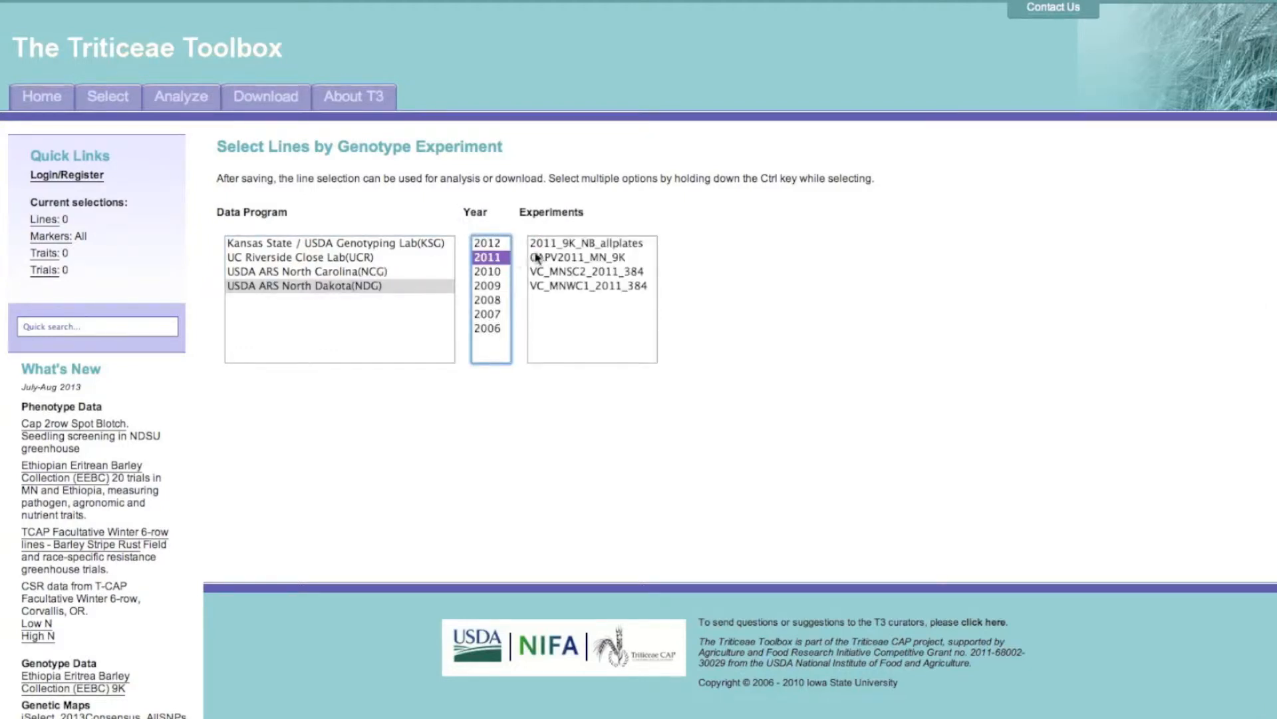
click(555, 247)
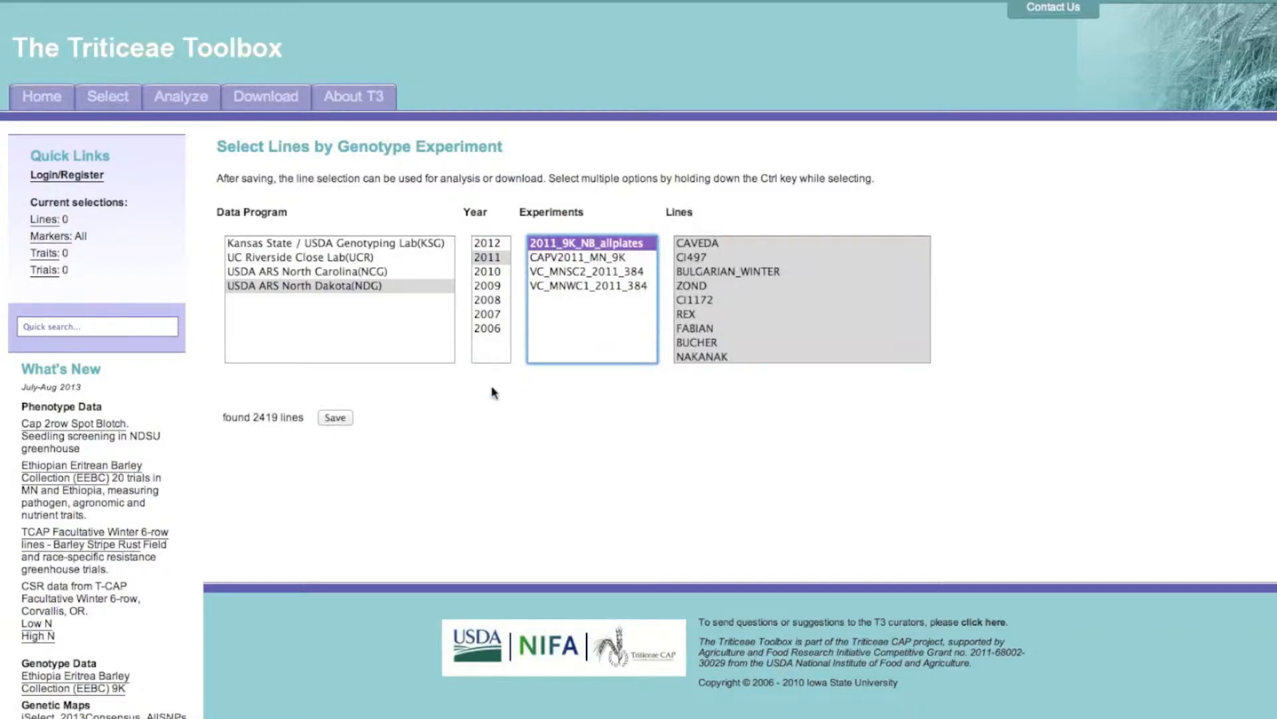
click(335, 418)
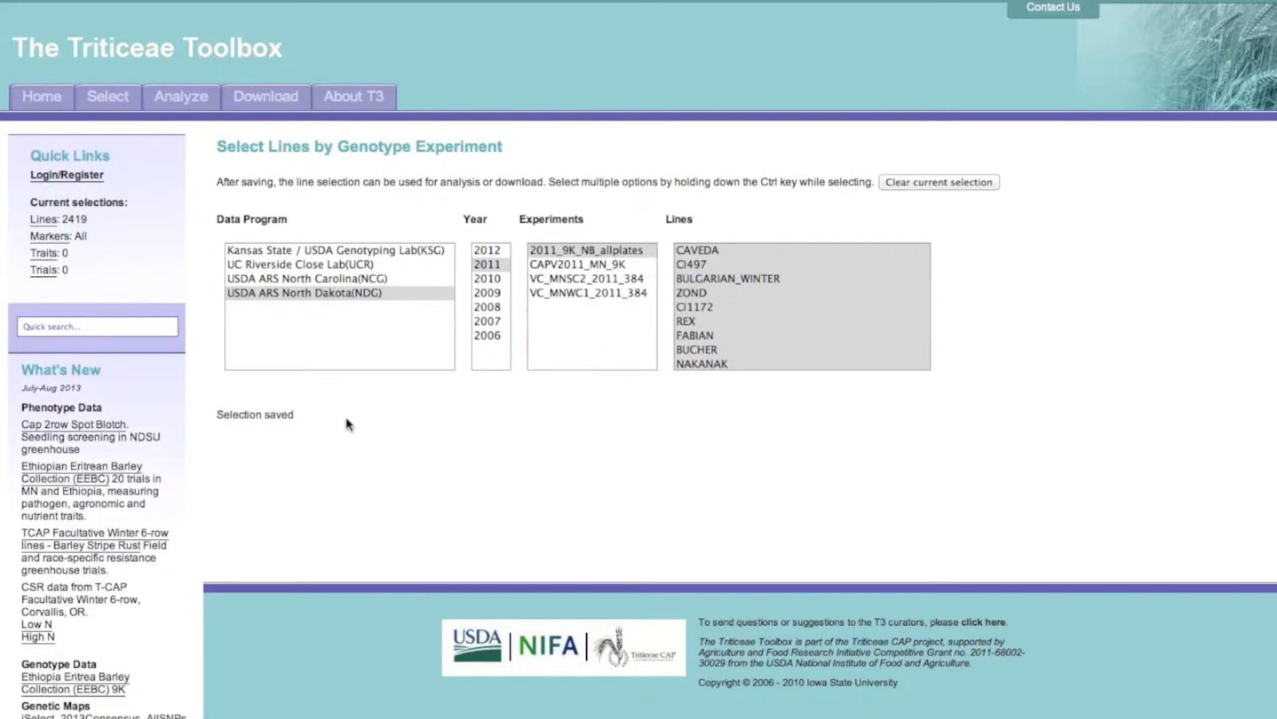
click(42, 223)
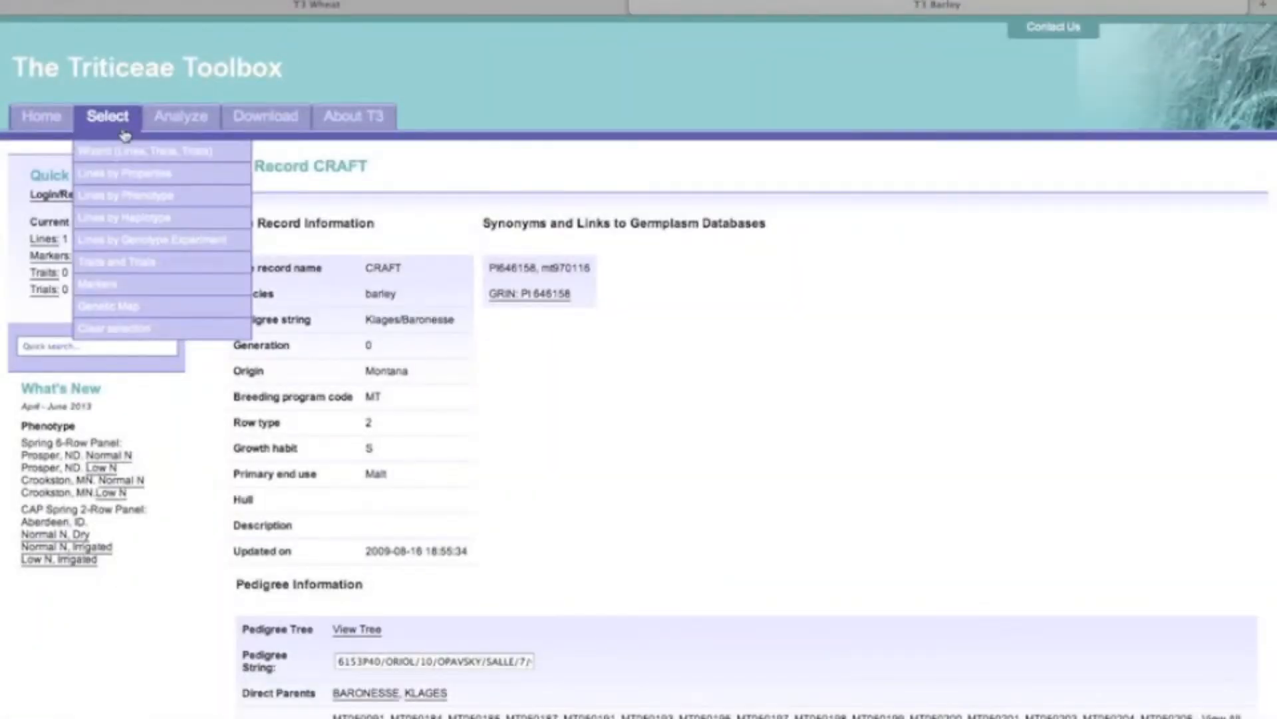
- Search barley lines by properties for growth habit W, row type 6 and hull type Hulled, and add the found lines to the selection
click(147, 179)
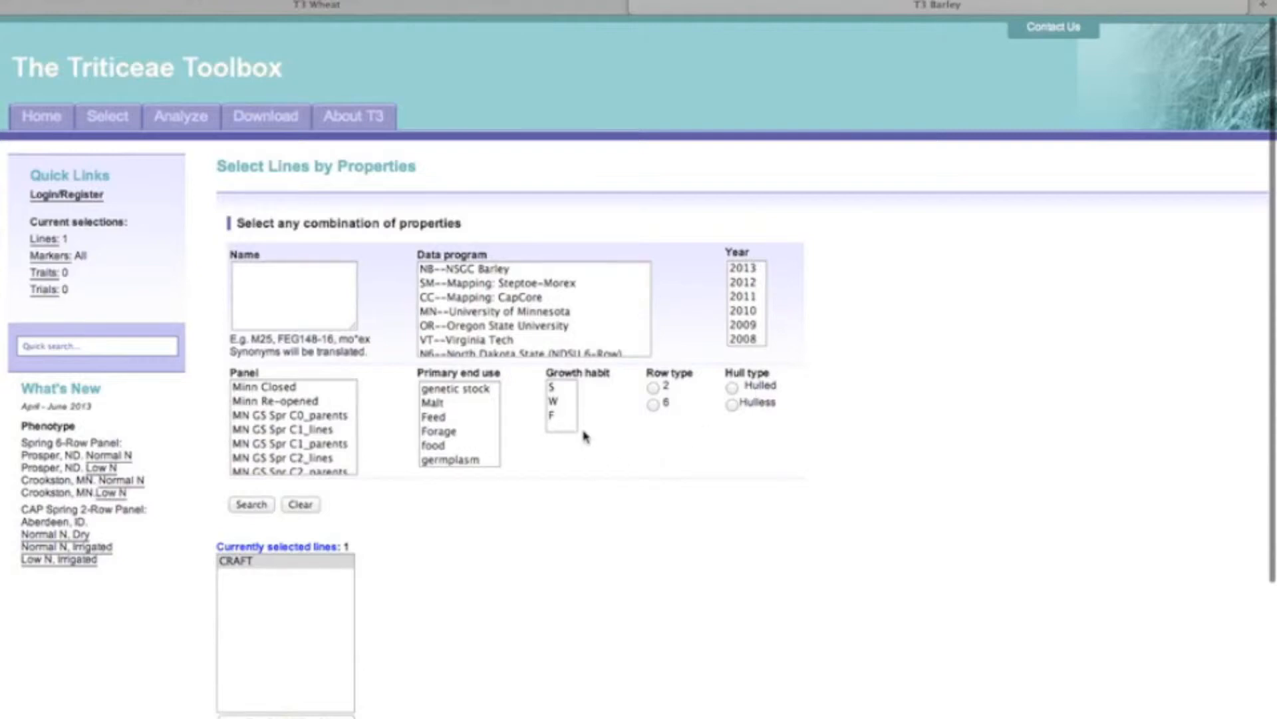
click(554, 402)
click(660, 409)
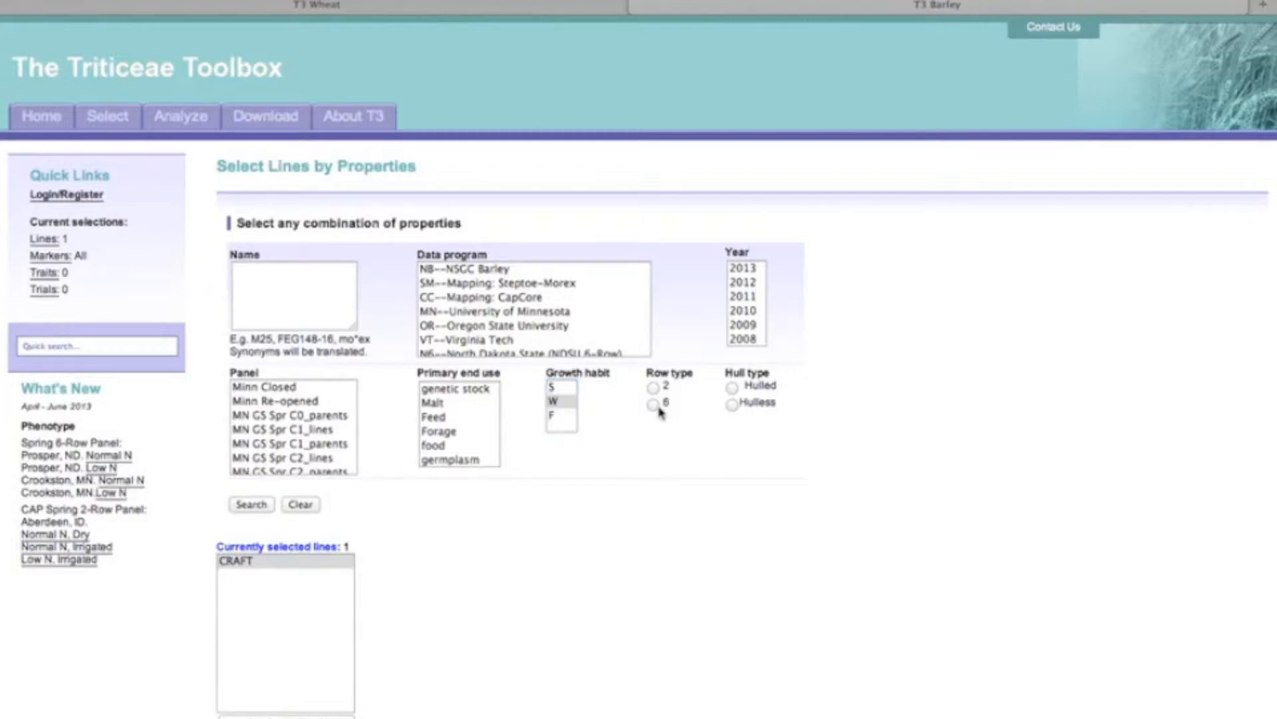
click(732, 403)
scroll(562, 585, down, 3)
click(264, 427)
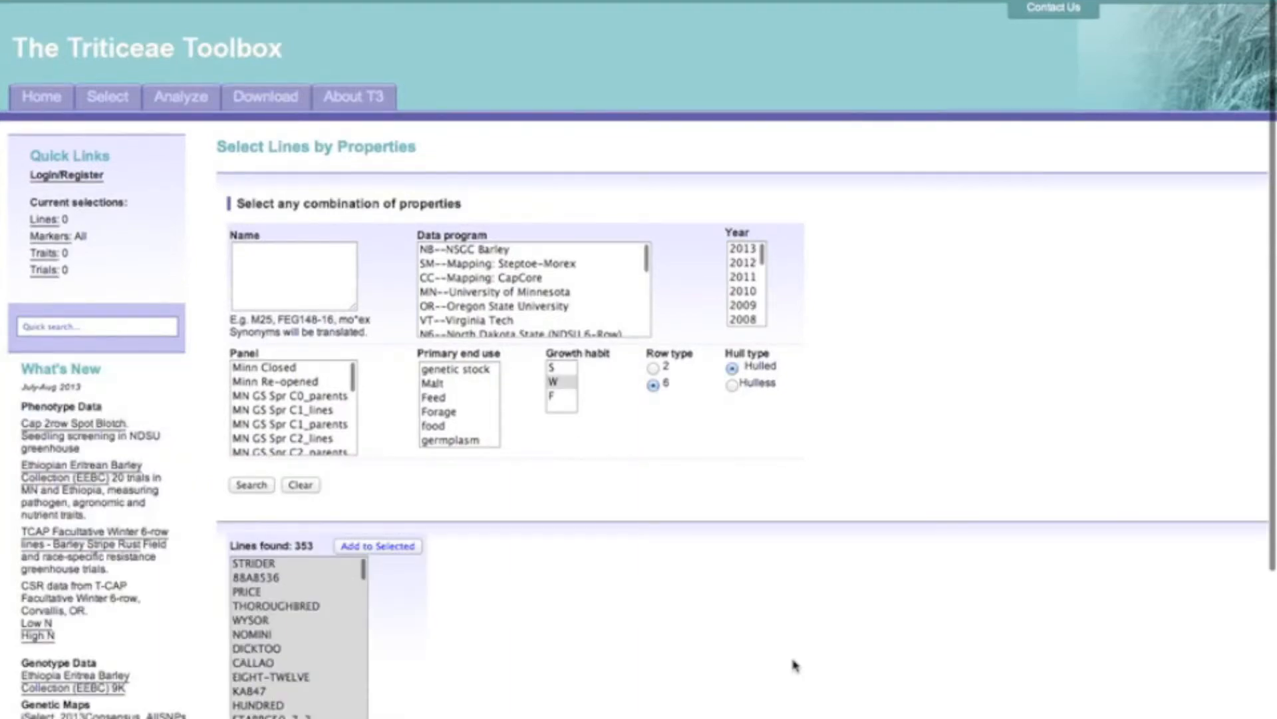
scroll(793, 666, down, 5)
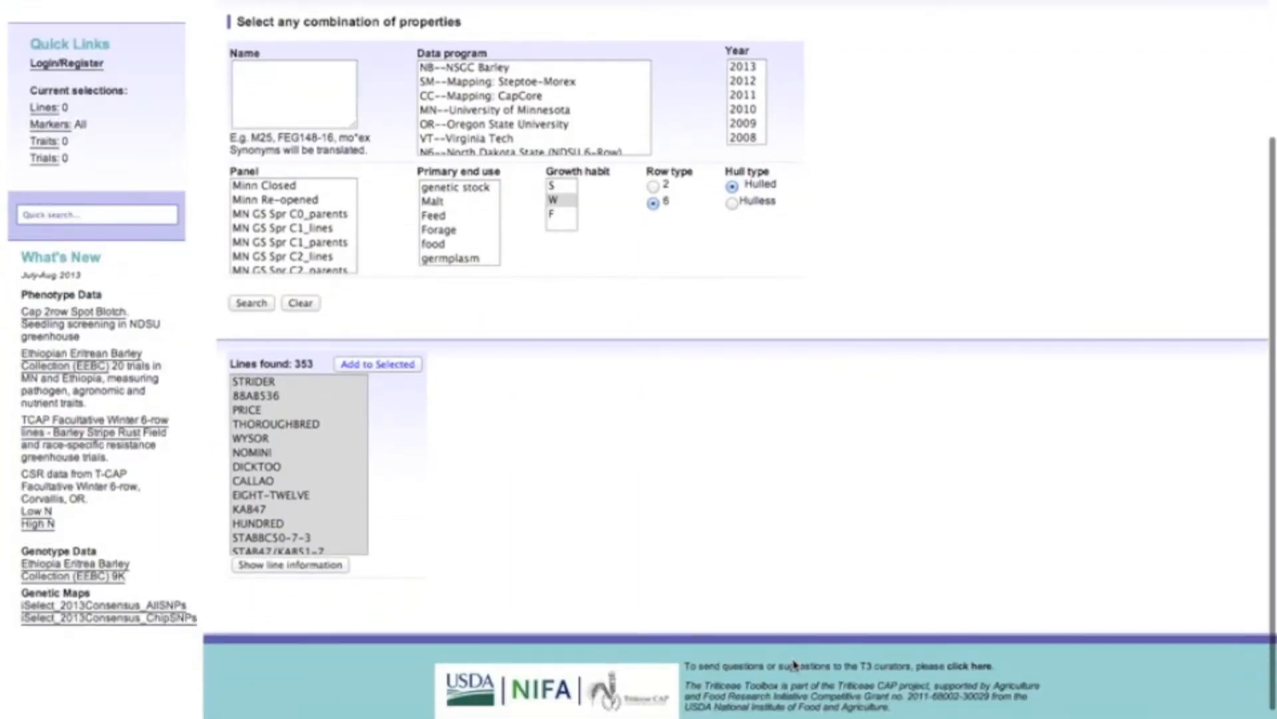
click(365, 368)
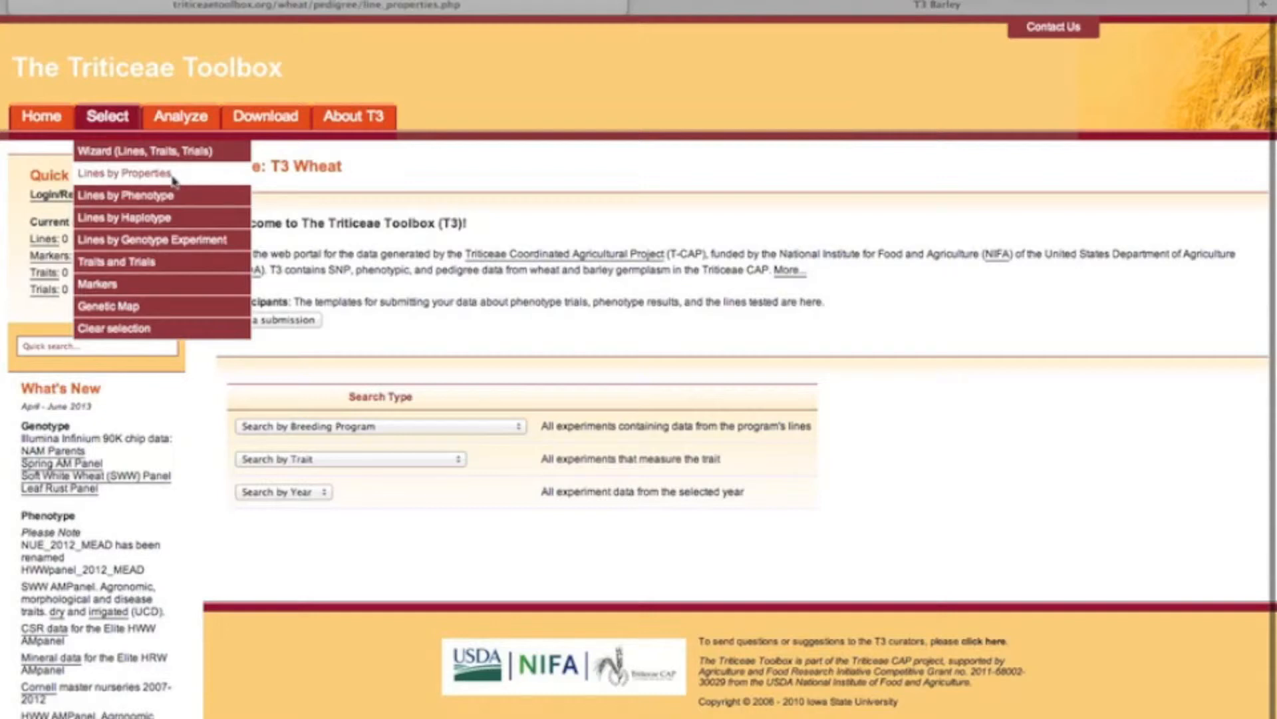
- On the T3 Wheat site, search lines by properties for the Agronomic property Growth habit with value W
click(172, 174)
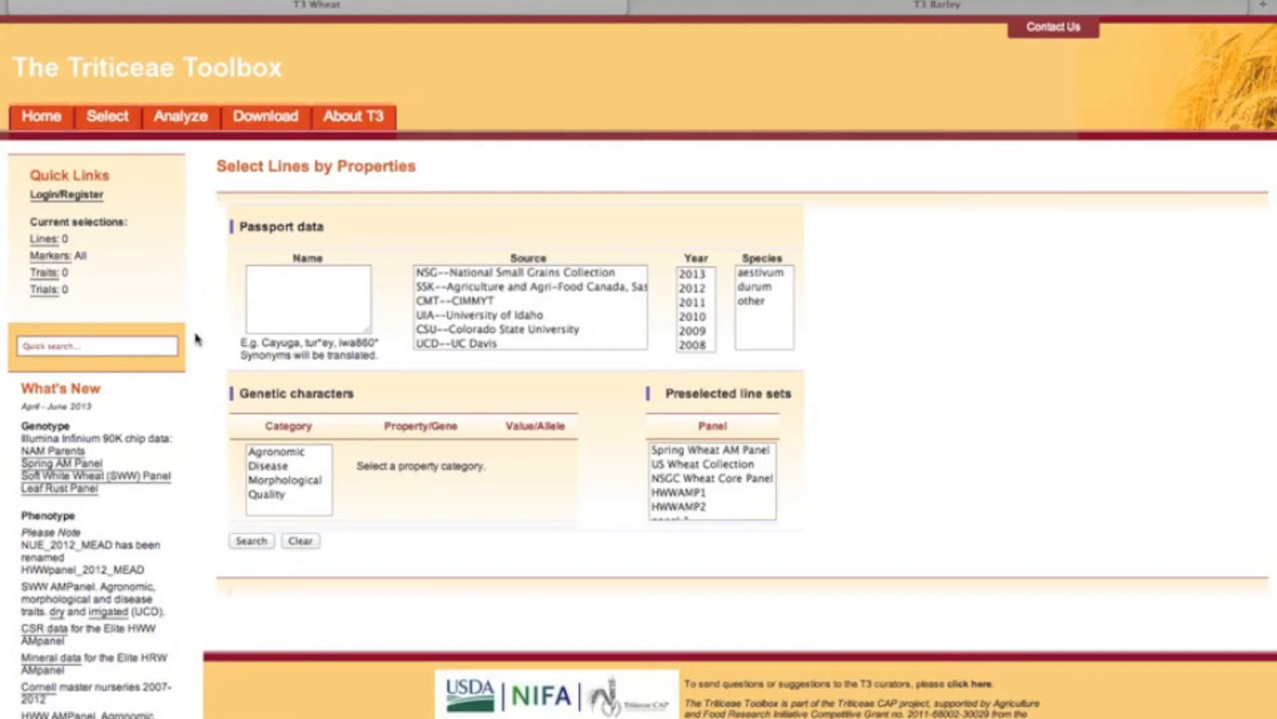
click(295, 453)
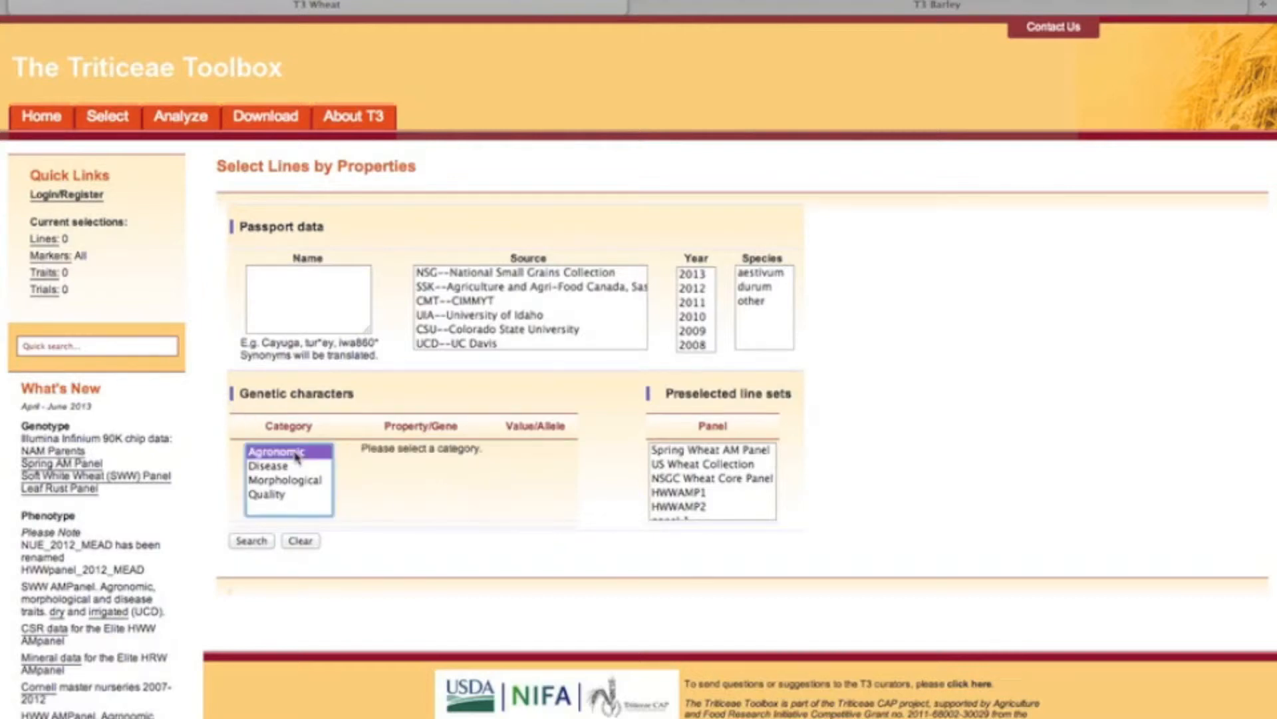
click(412, 453)
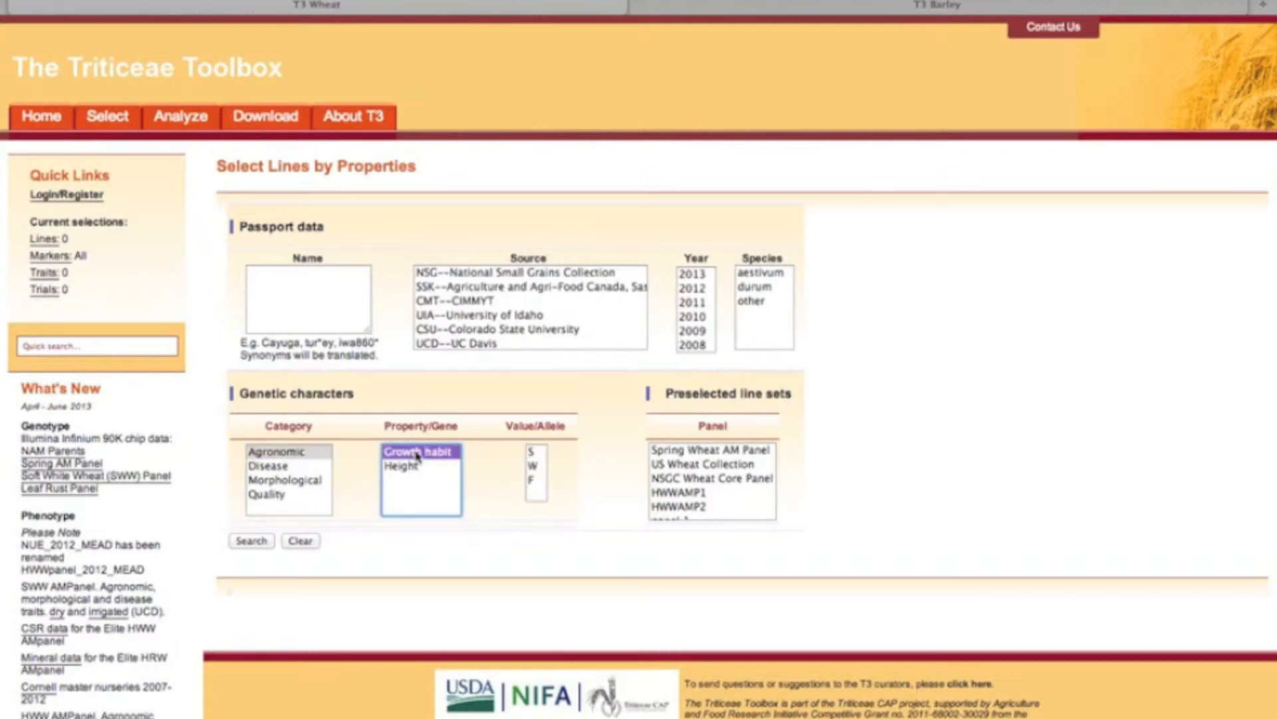
click(542, 469)
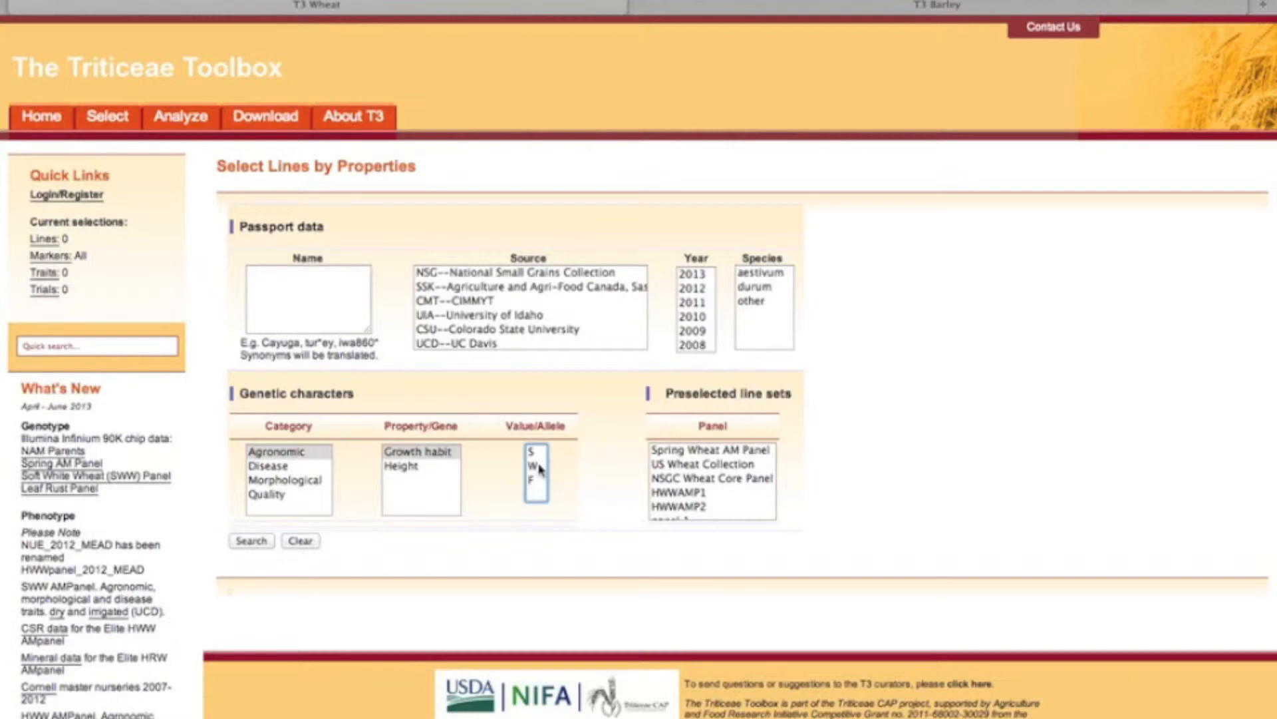
click(540, 468)
click(253, 555)
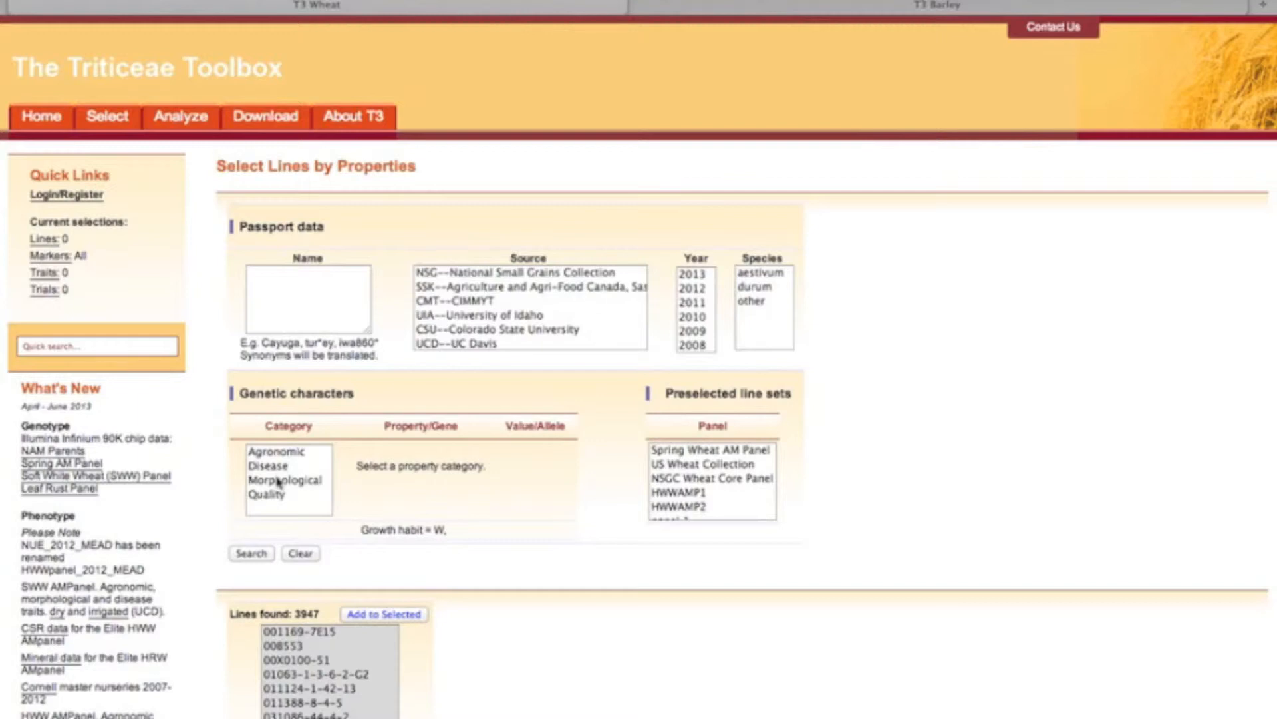
- Add the Morphological property Awned with value N to the wheat line search criteria
click(284, 480)
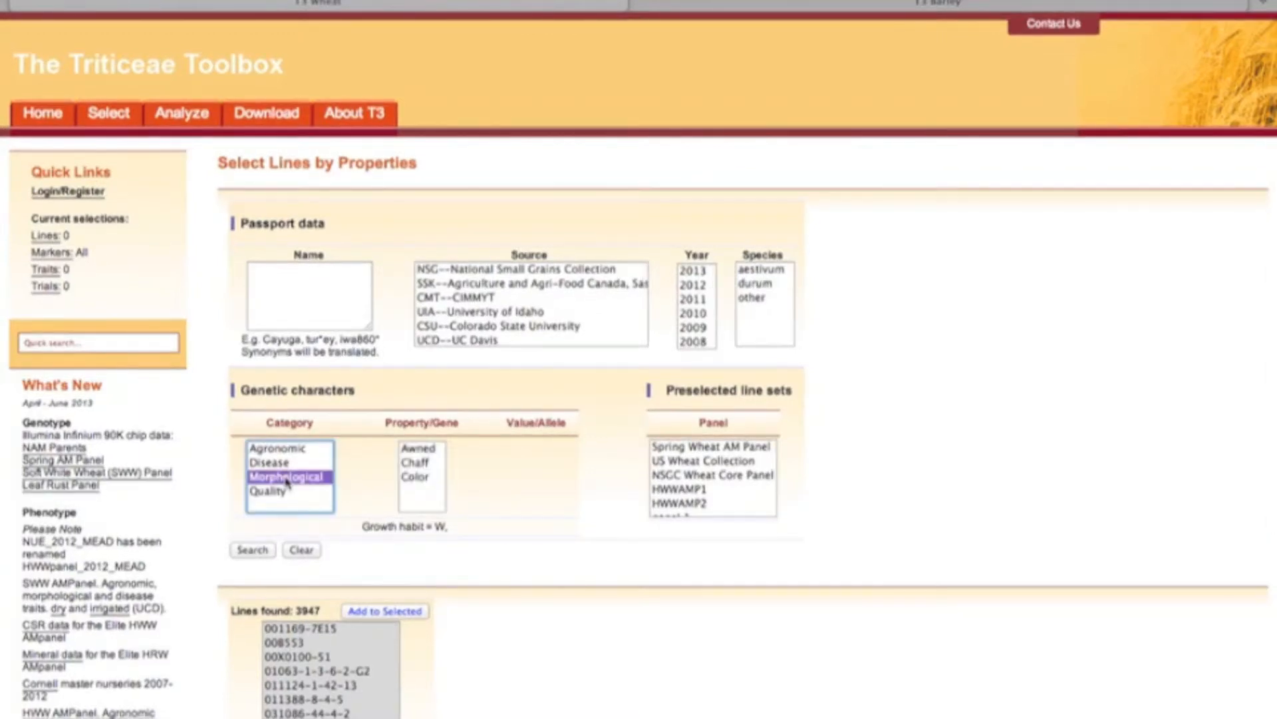
click(425, 452)
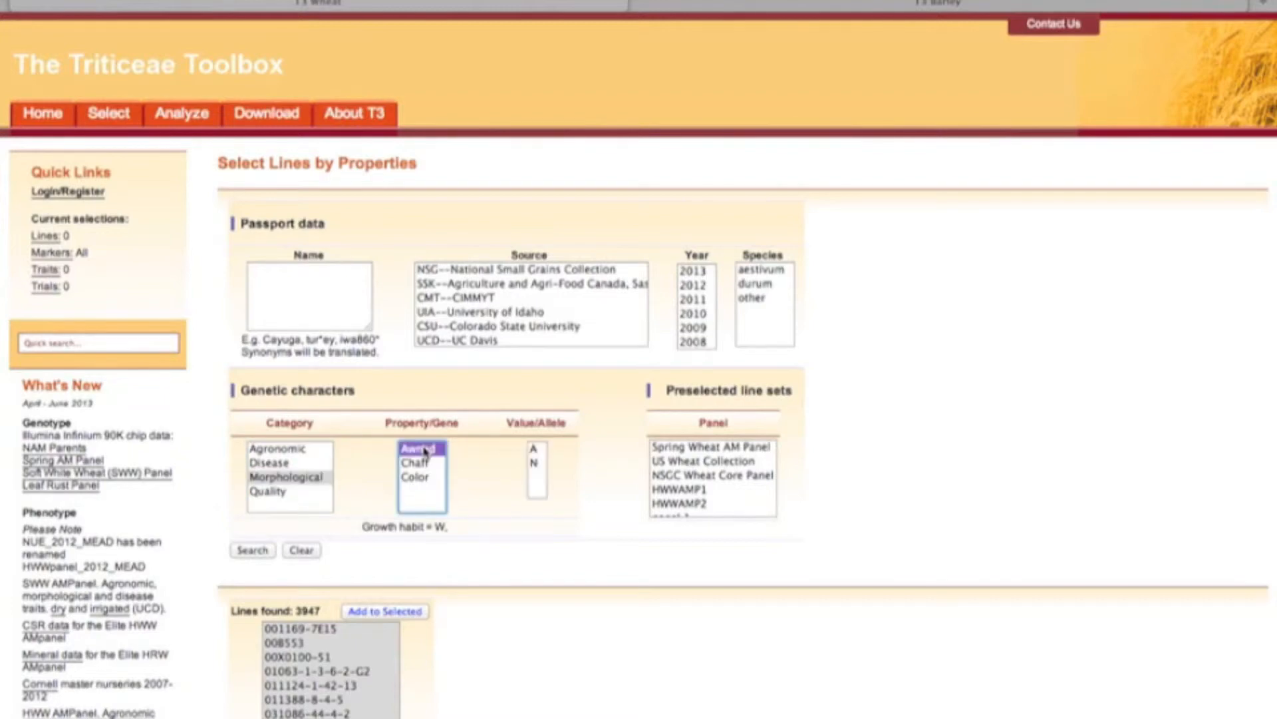
click(535, 464)
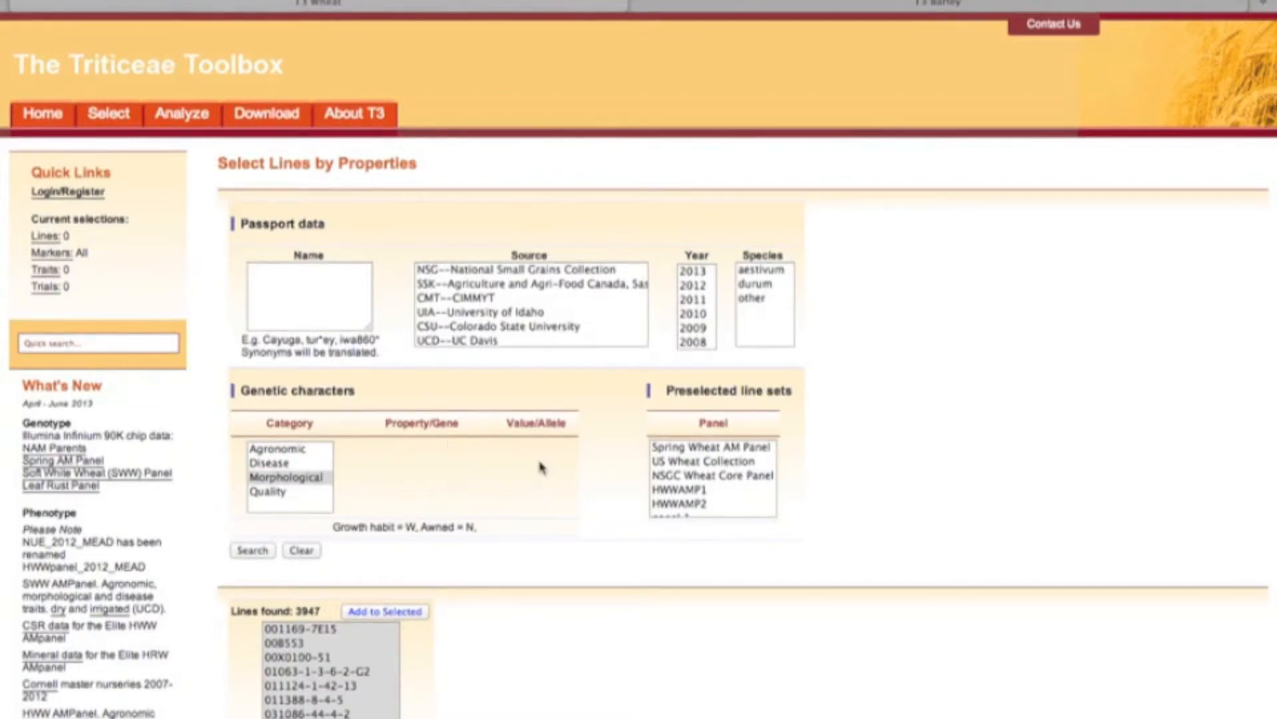
- Narrow the wheat line search with the Morphological property Color set to R, and show the line information for the found lines
click(253, 551)
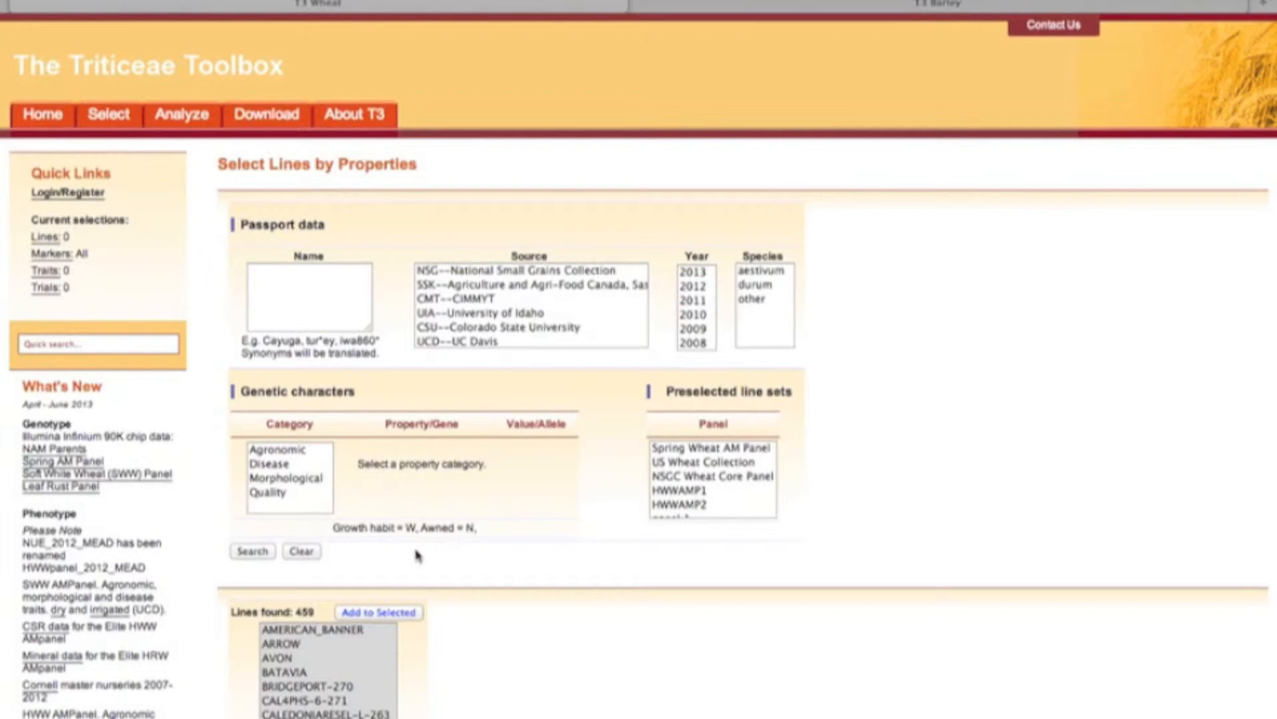
click(279, 478)
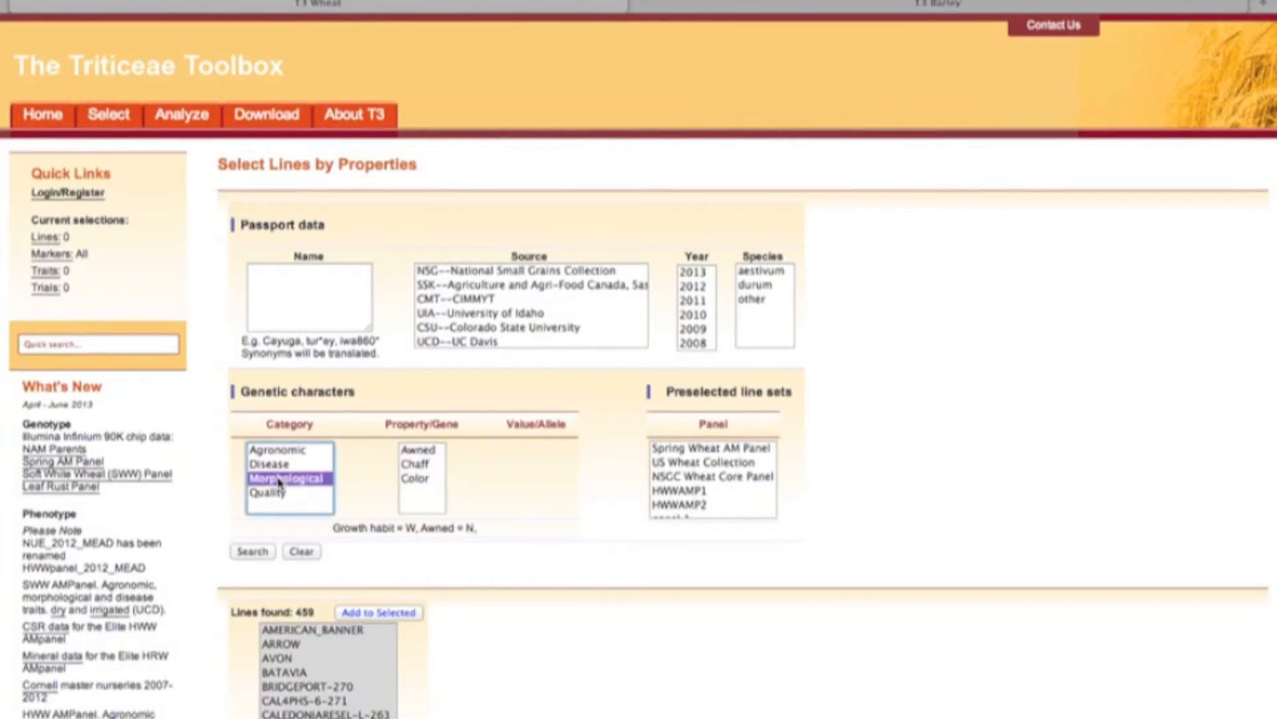
click(413, 479)
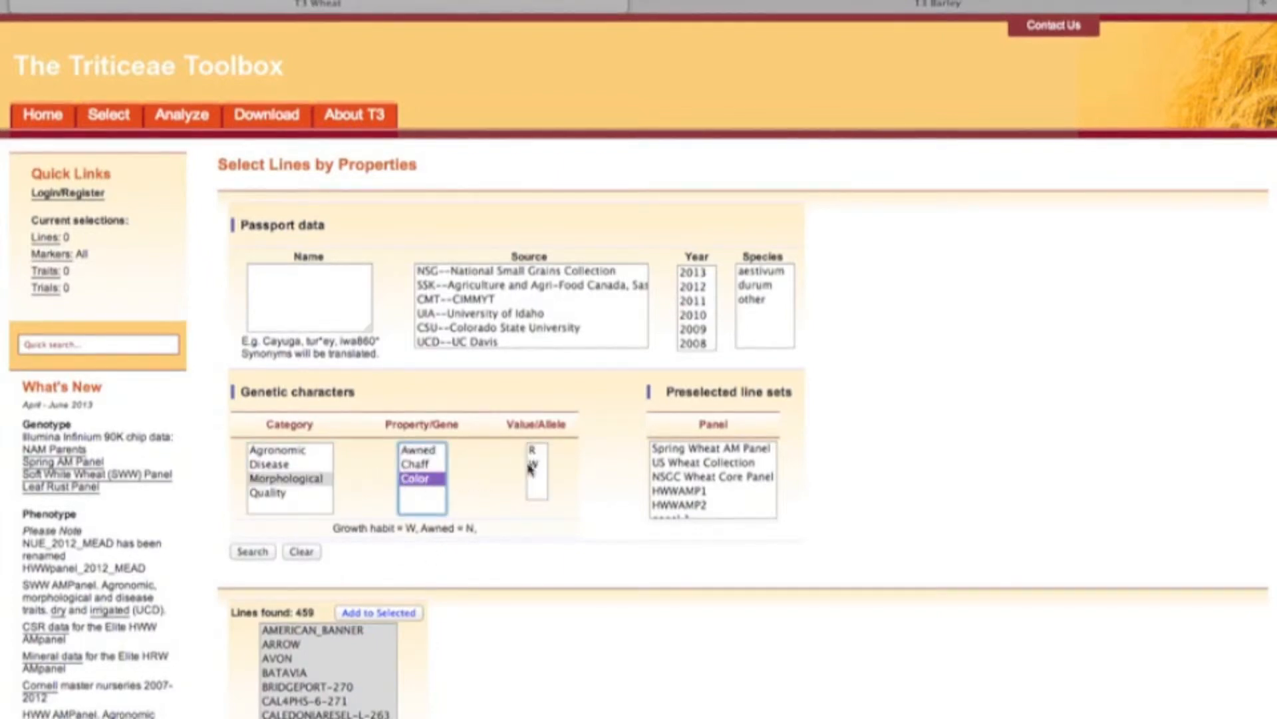
click(536, 451)
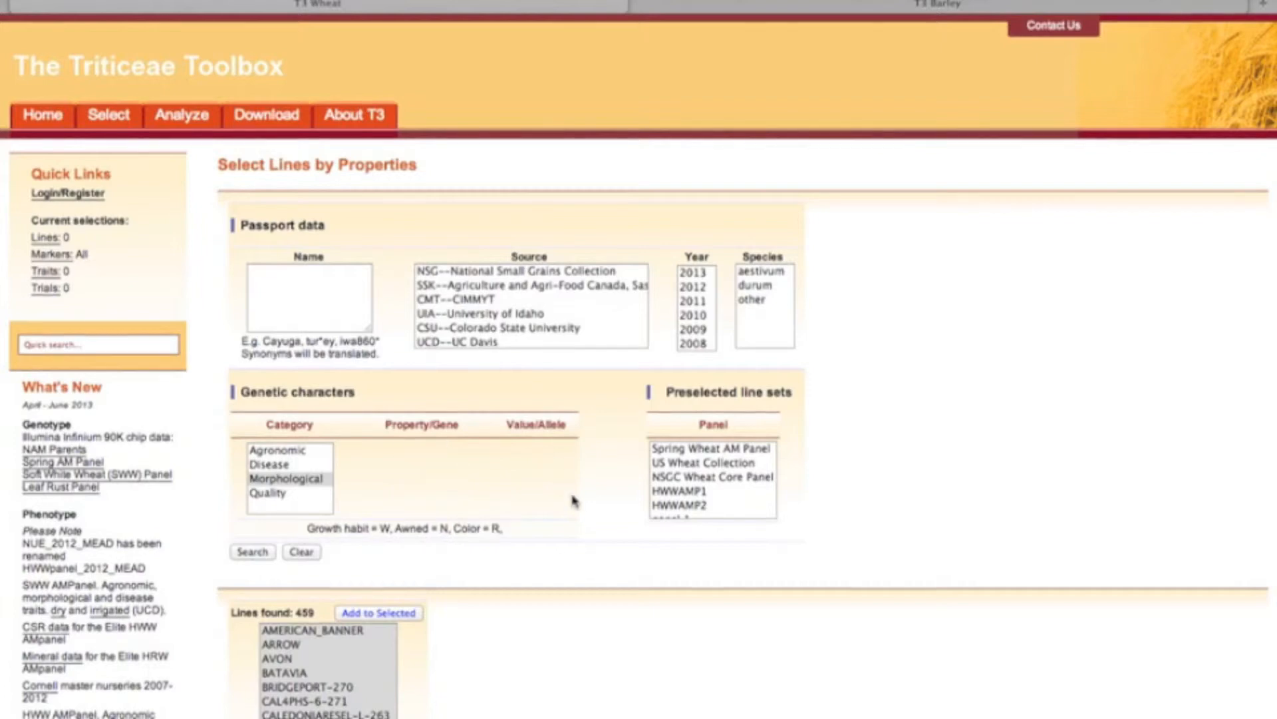
click(256, 553)
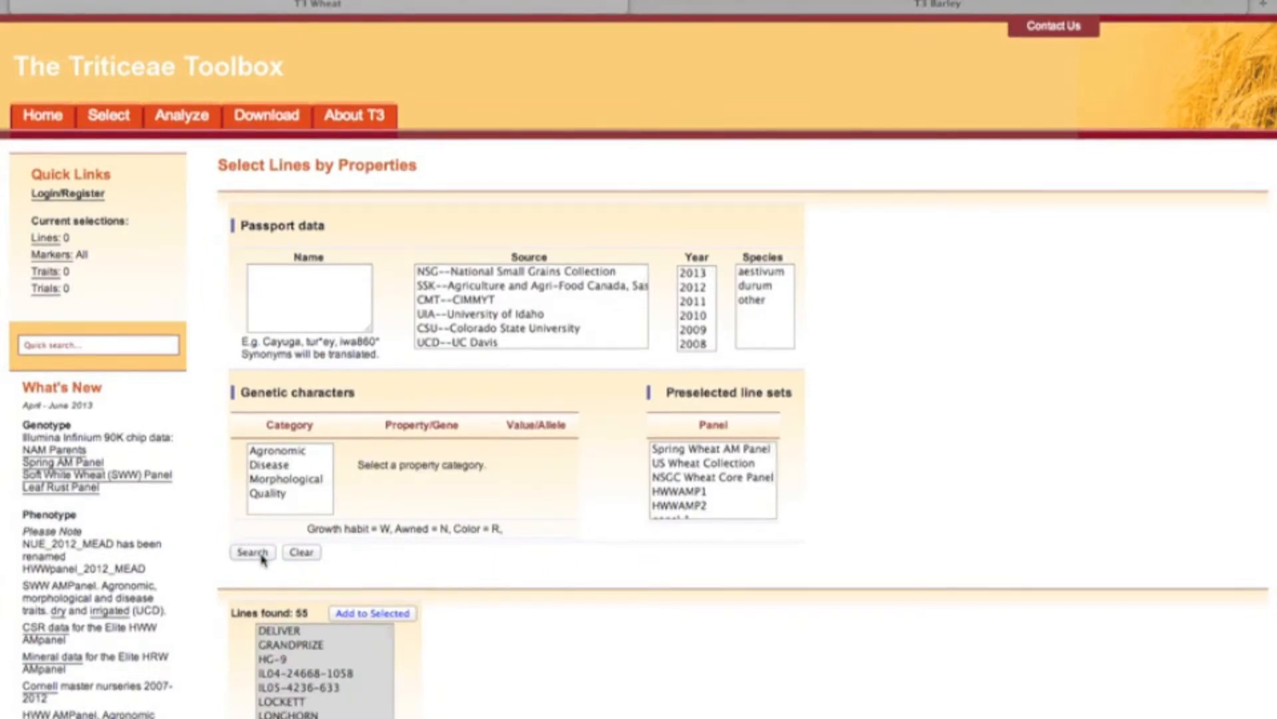
scroll(478, 585, down, 5)
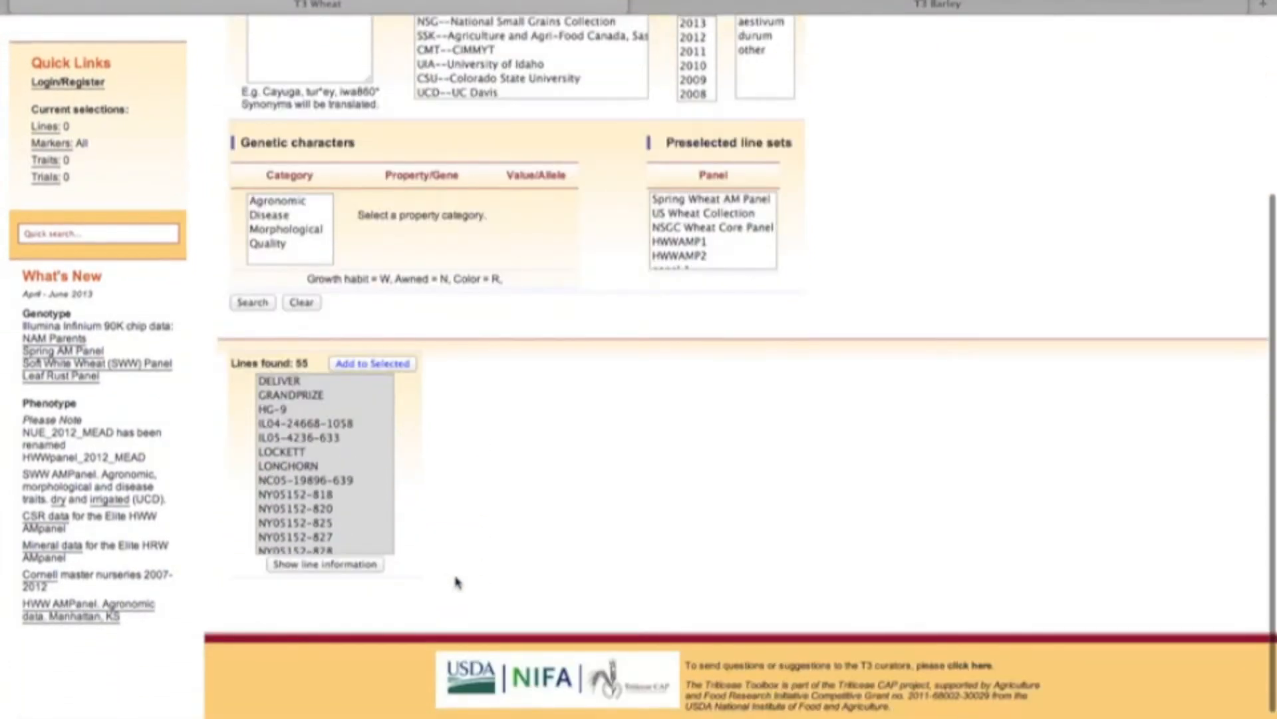
click(365, 571)
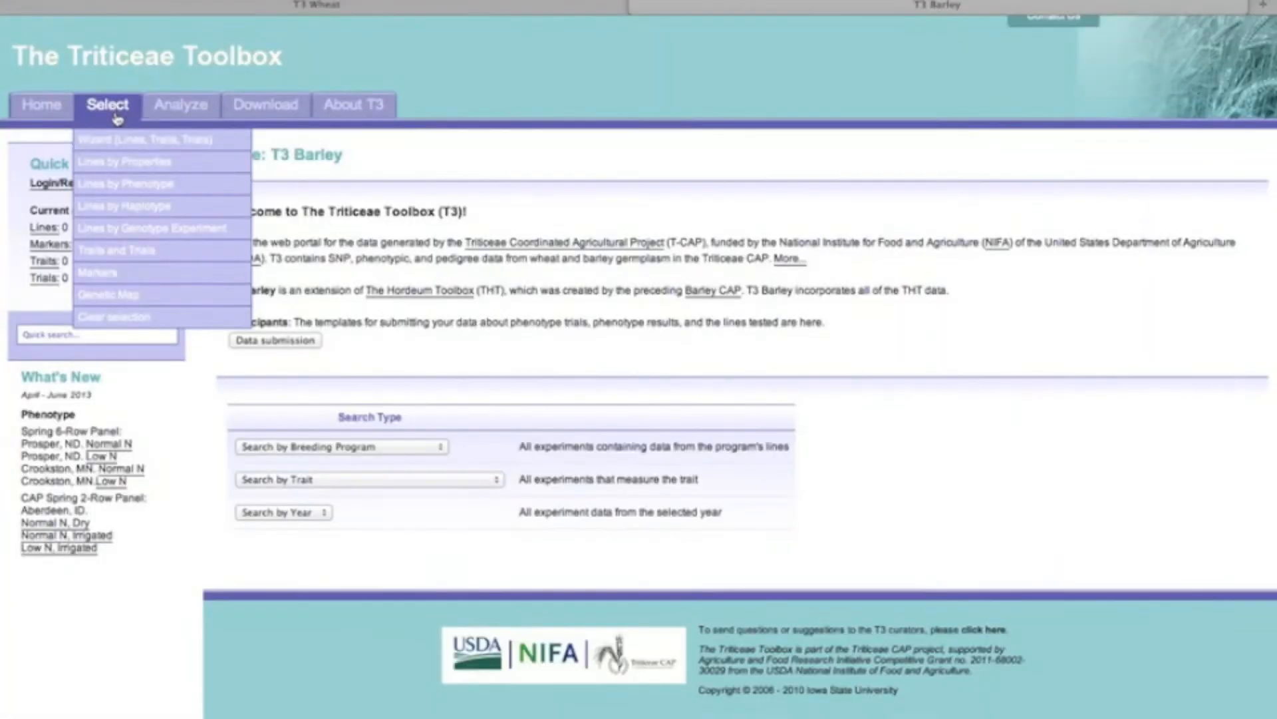
- On the T3 Barley site, select lines by phenotype using the Malting quality trait malt protein with all of its trials
click(190, 186)
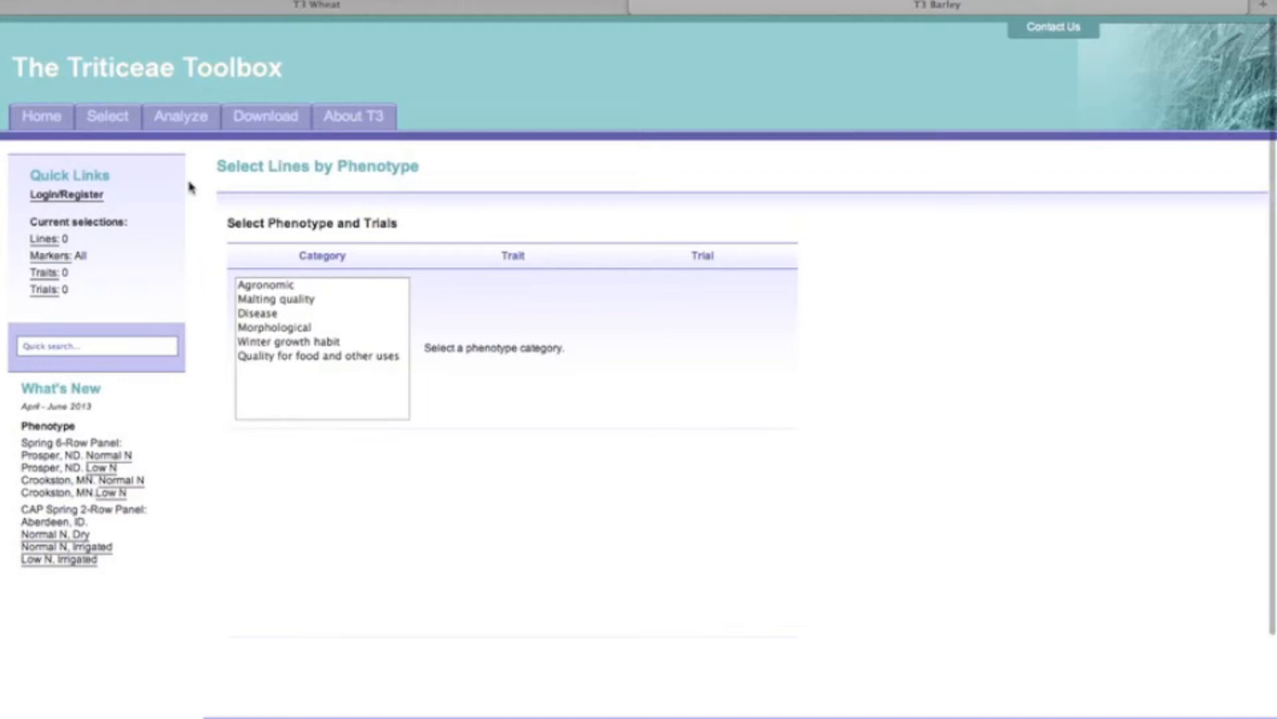
click(250, 300)
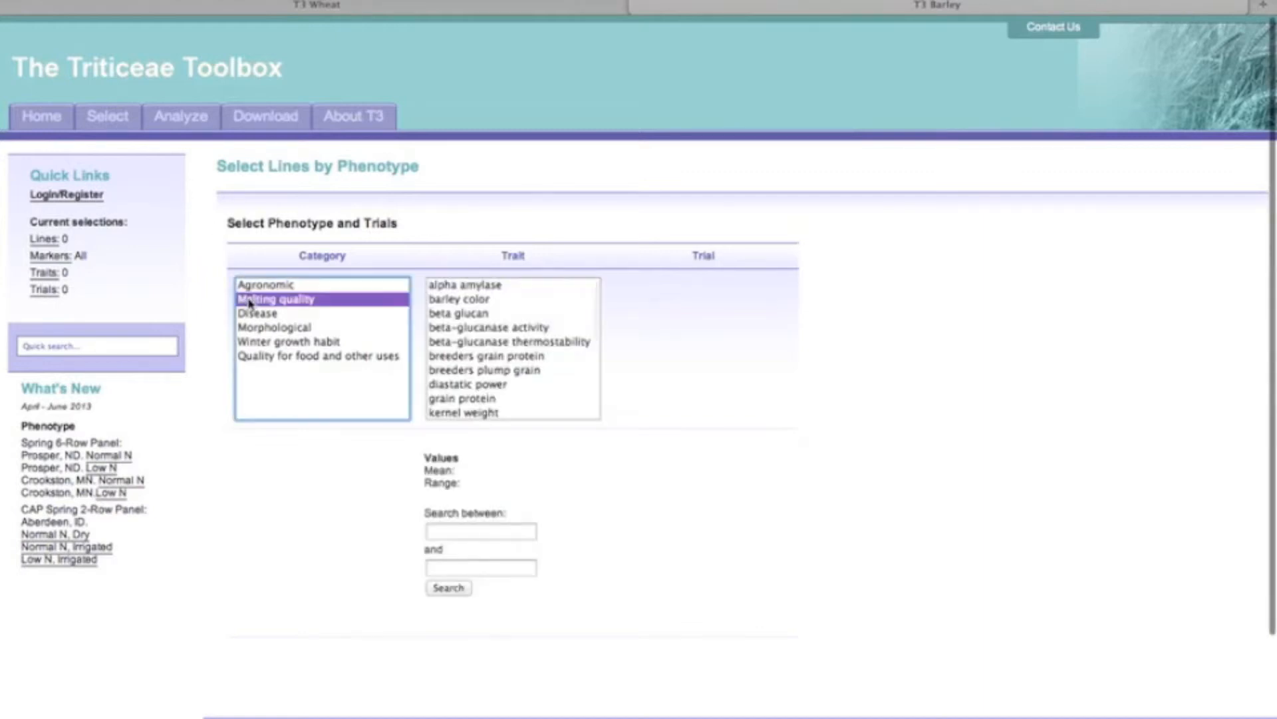
scroll(460, 349, down, 5)
scroll(459, 351, down, 1)
click(475, 298)
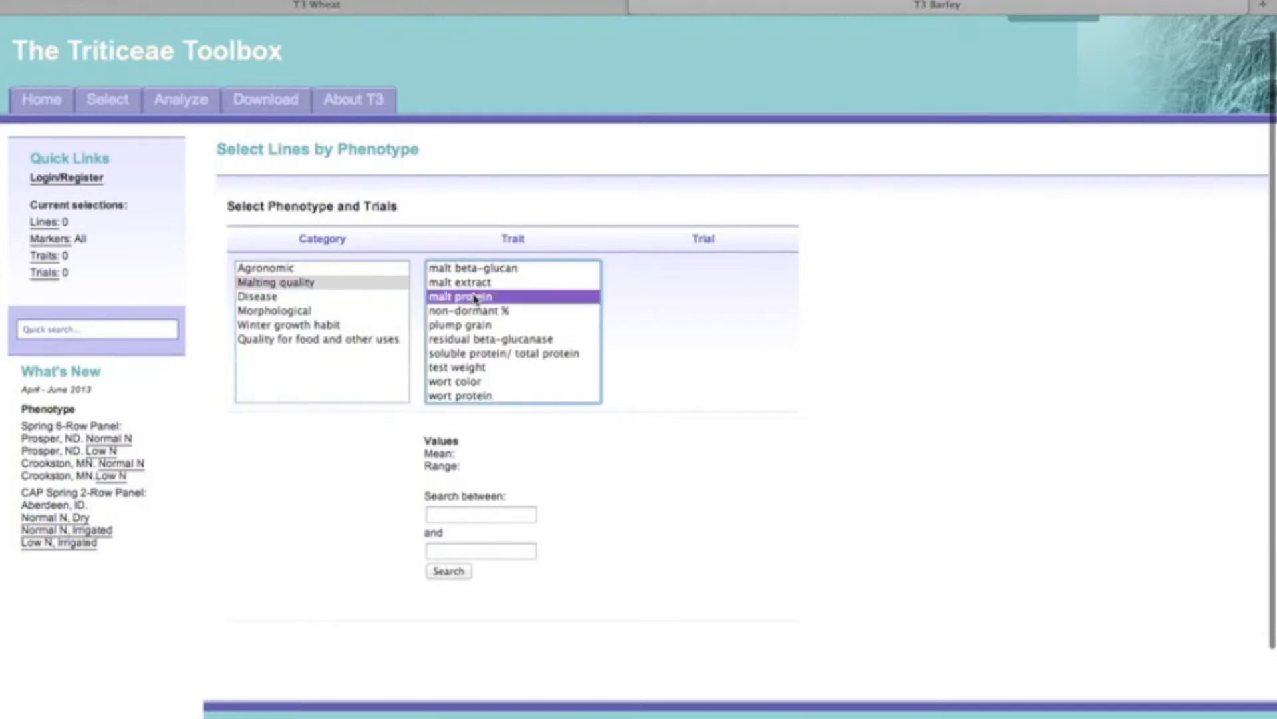
click(654, 269)
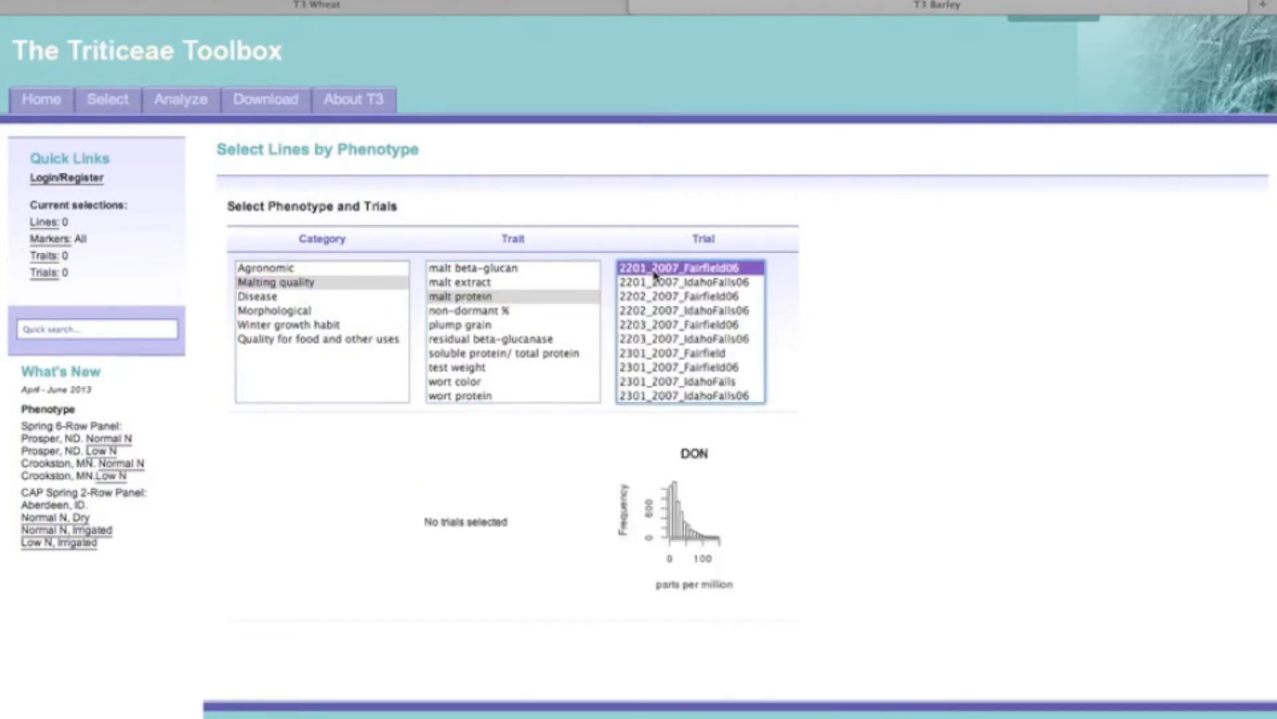
scroll(659, 279, down, 5)
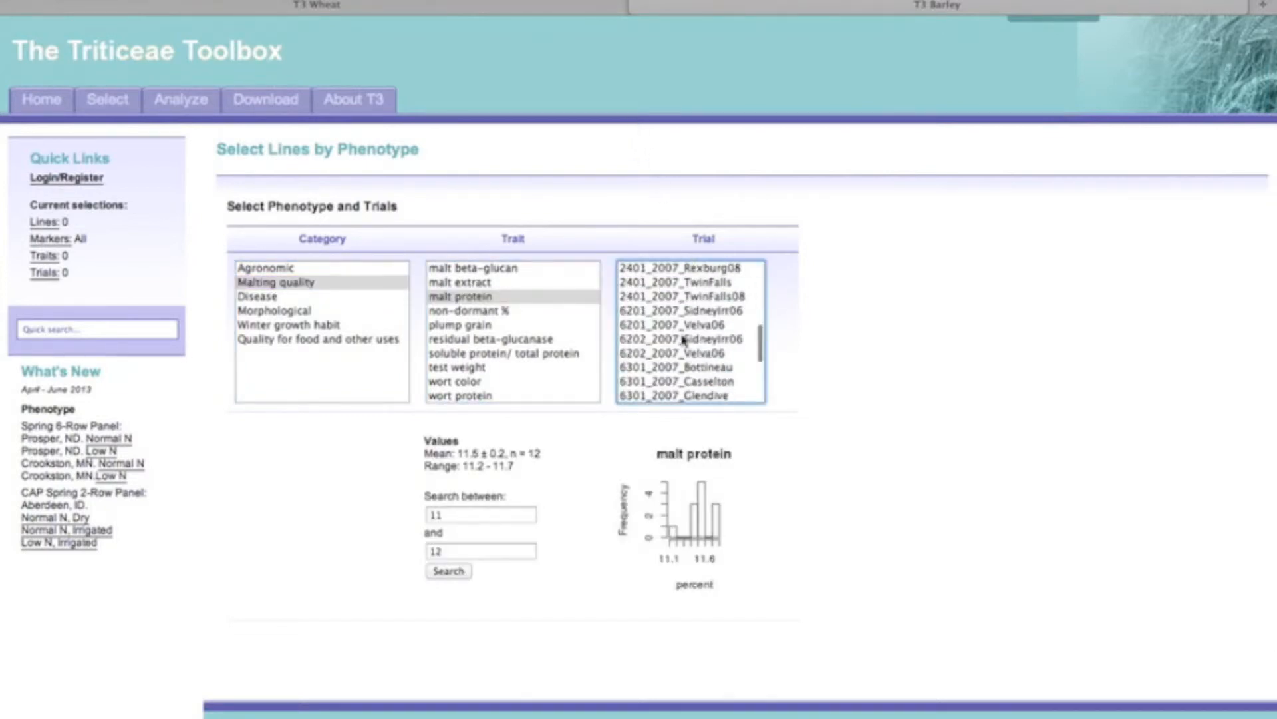
scroll(684, 340, down, 5)
key(super+a)
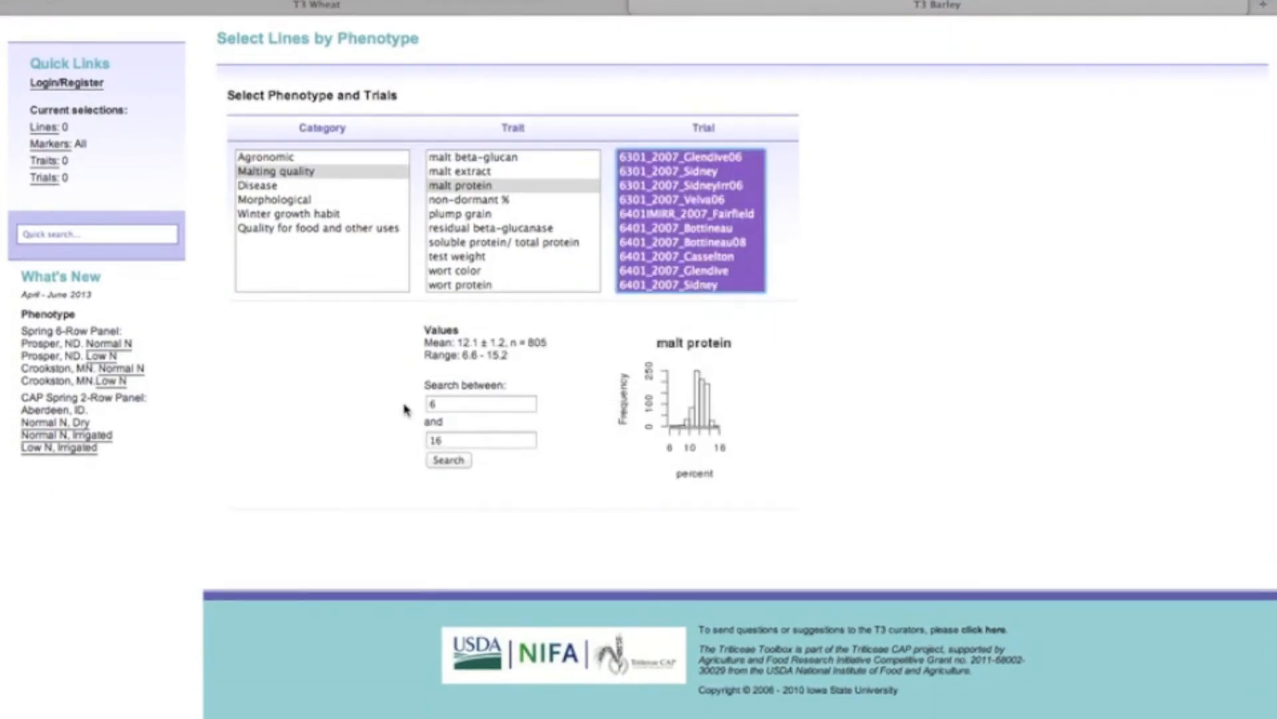
- Search for barley lines with malt protein values between 9 and 11, and review the results
drag(439, 403, 413, 403)
text(9)
drag(450, 441, 407, 443)
text(11)
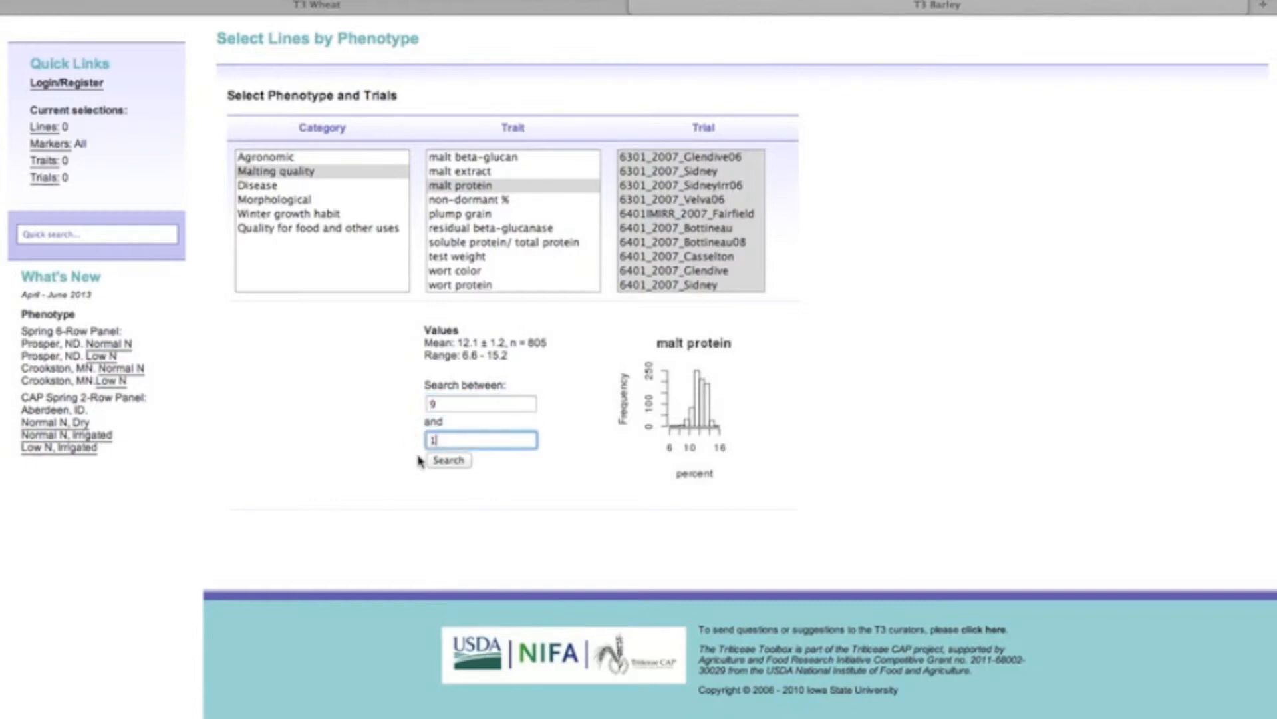
click(559, 495)
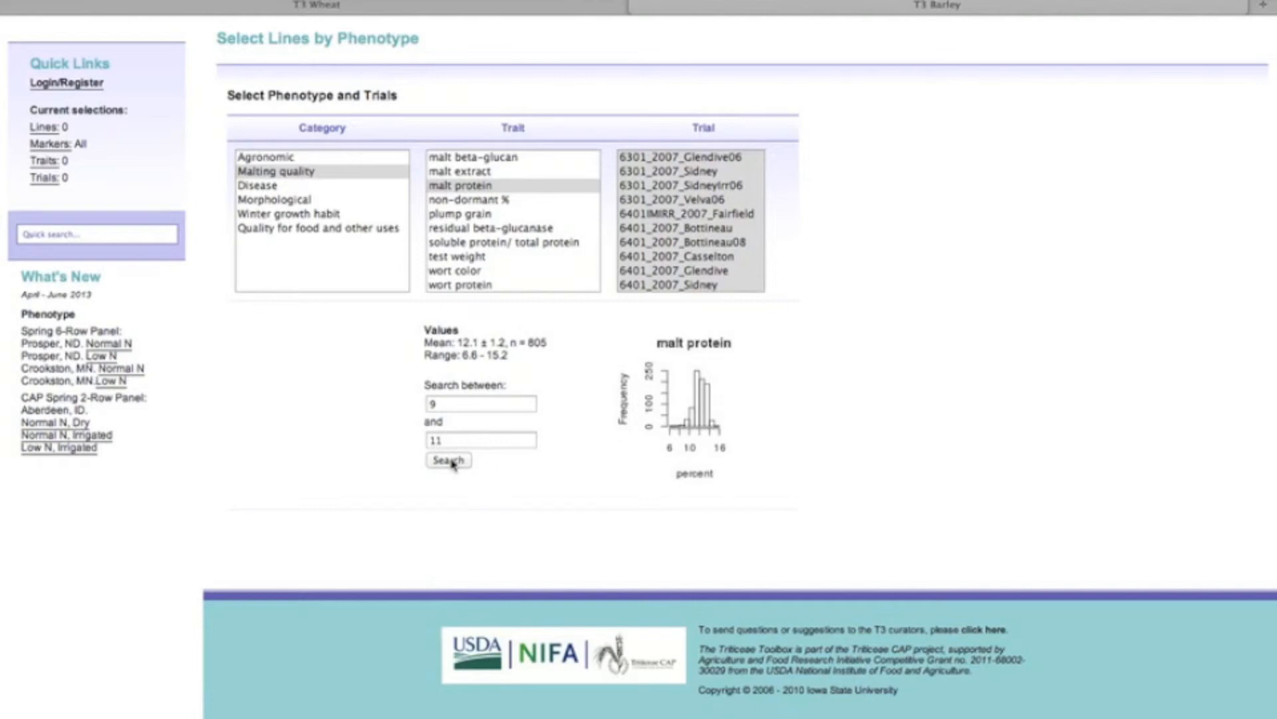
click(448, 460)
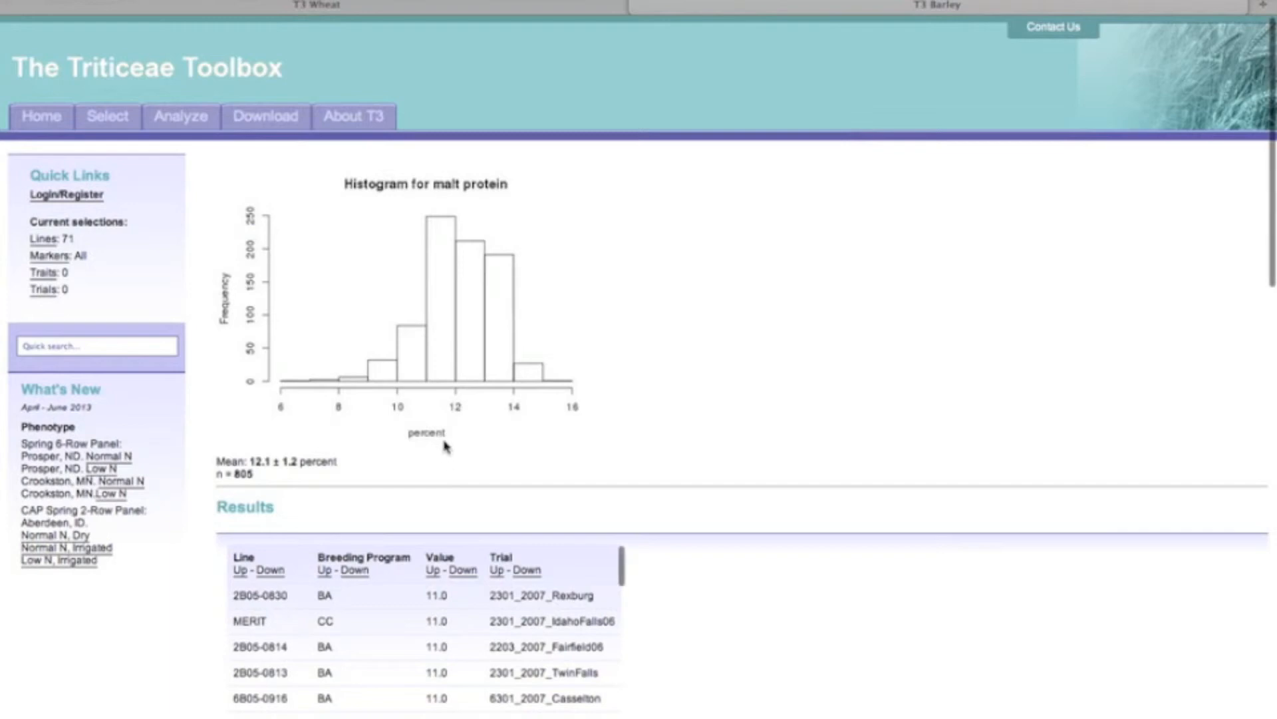
scroll(696, 553, down, 8)
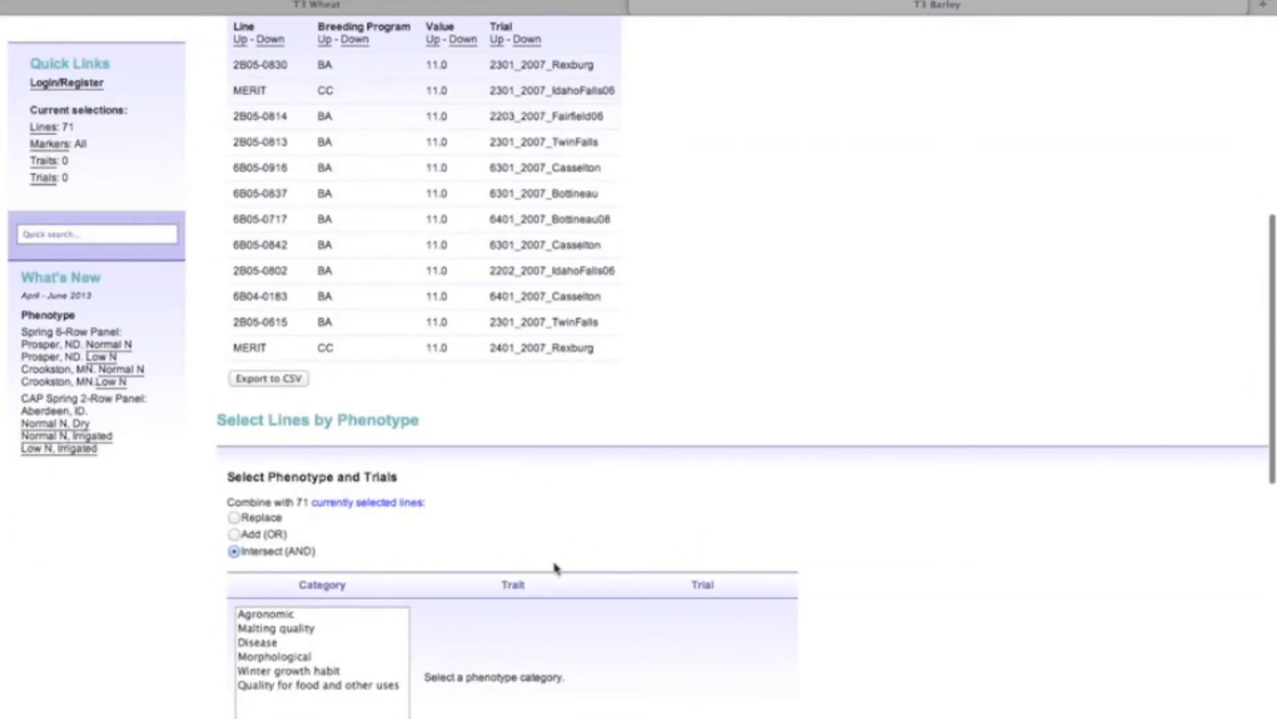
scroll(565, 599, down, 2)
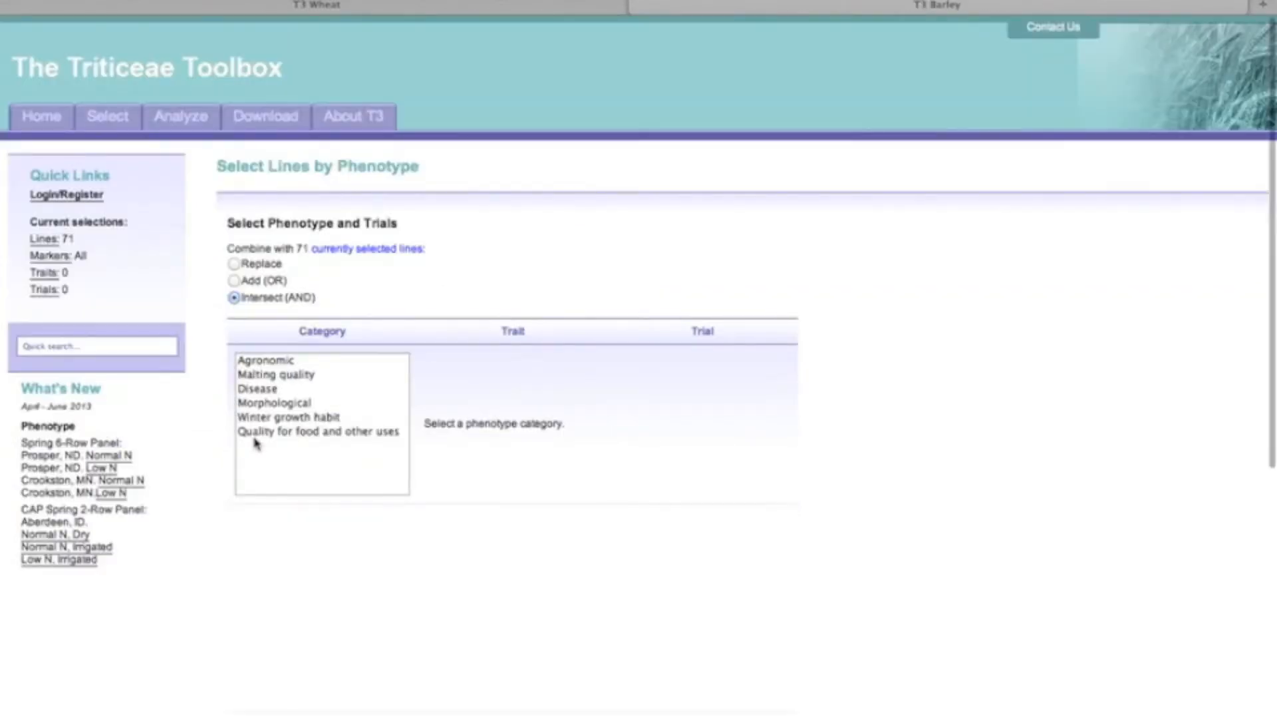
- Choose the Agronomic trait grain yield with all of its trials to combine with the currently selected barley lines
click(267, 360)
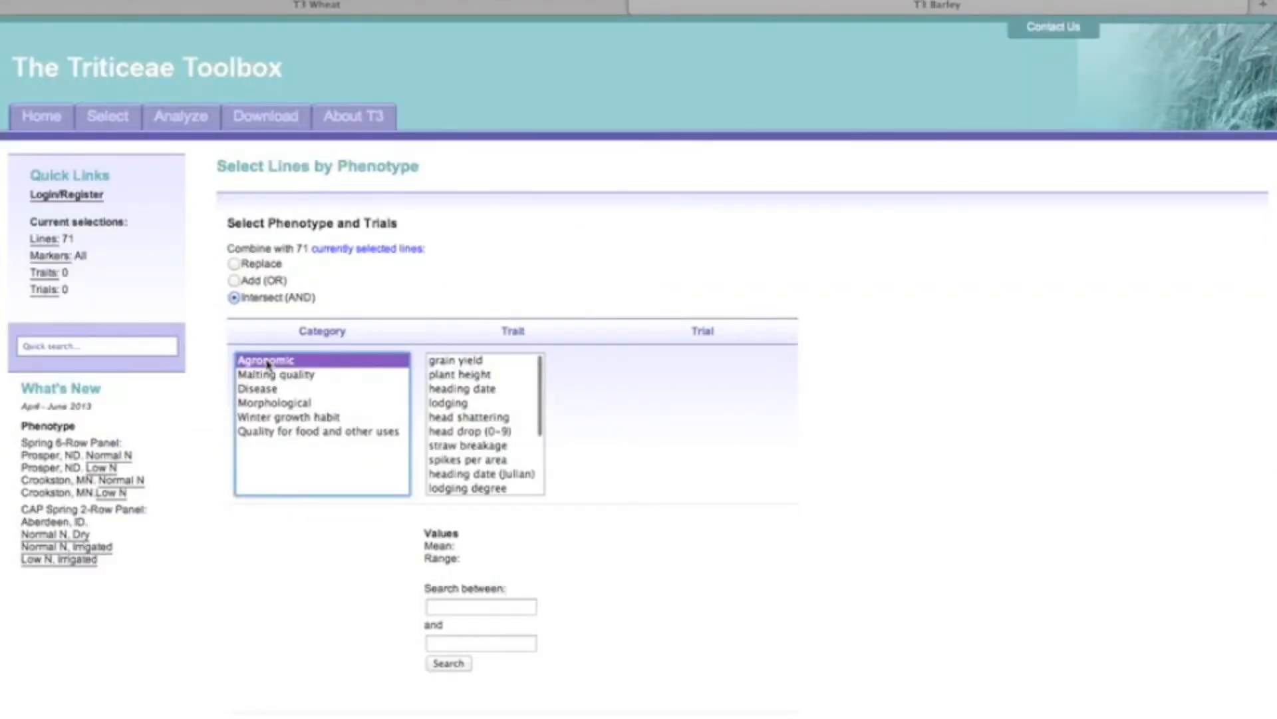
click(464, 362)
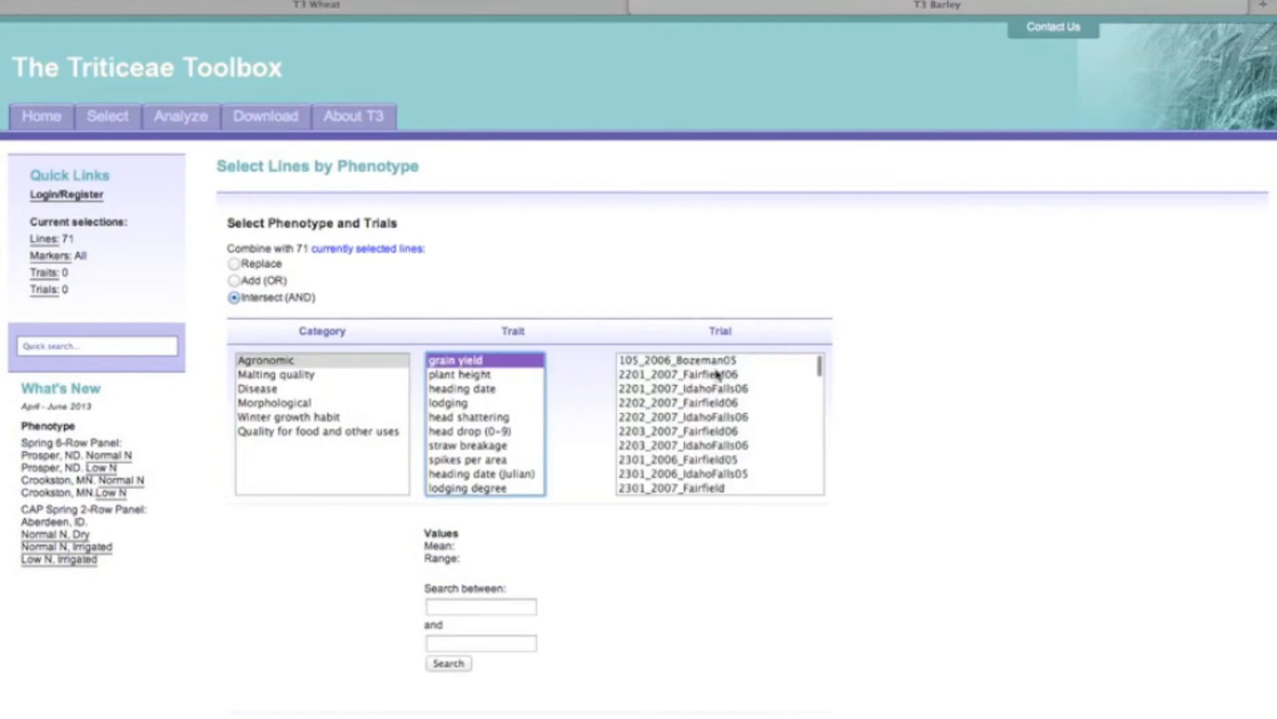
click(724, 362)
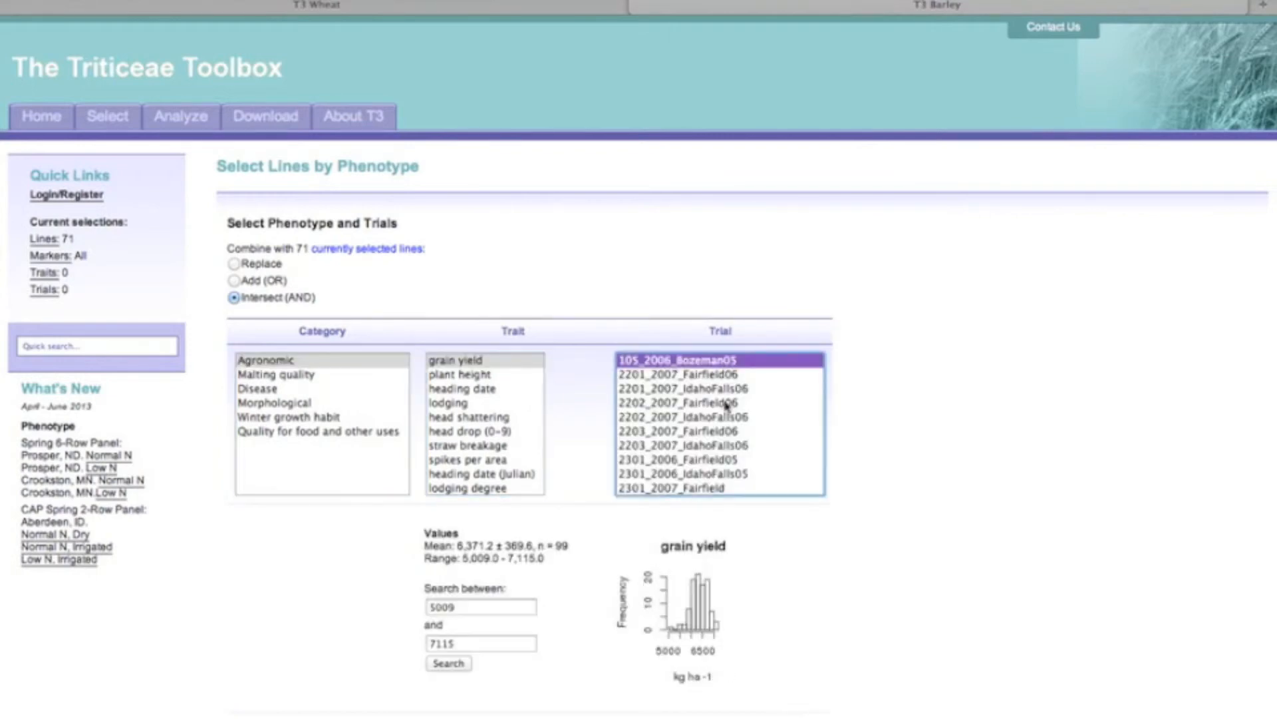
scroll(725, 406, down, 15)
scroll(727, 408, down, 12)
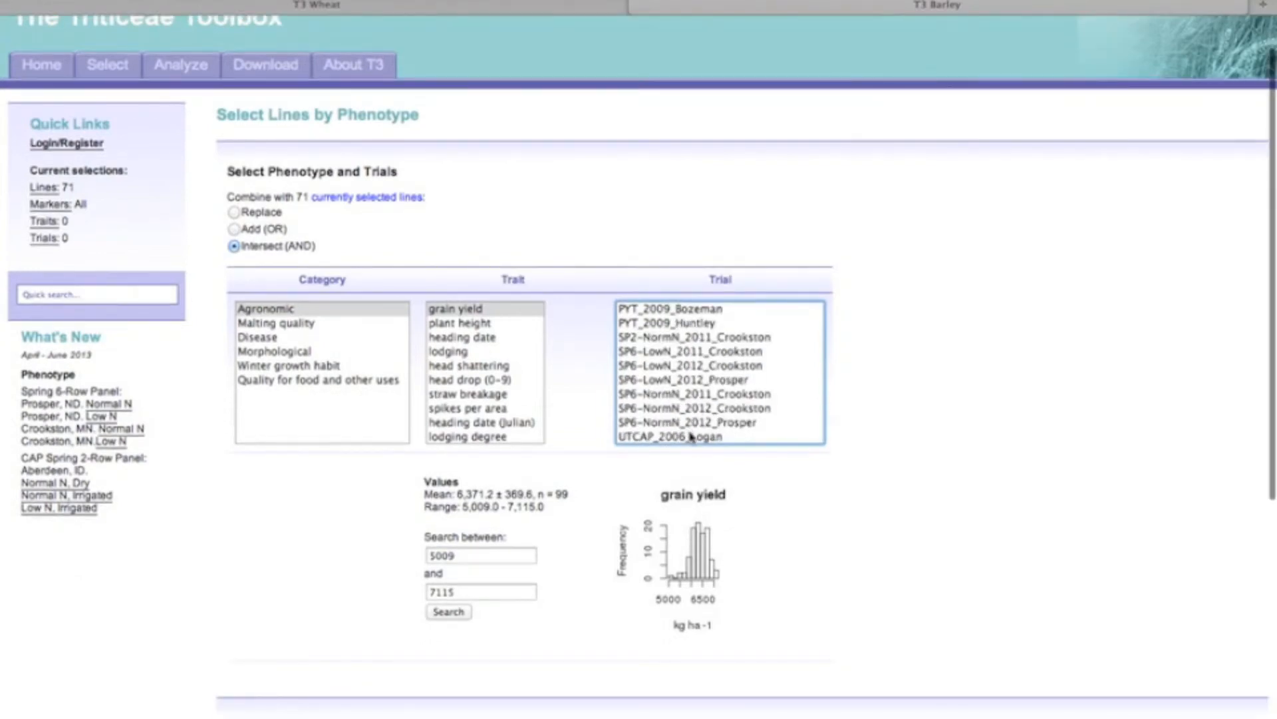
shift+click(692, 436)
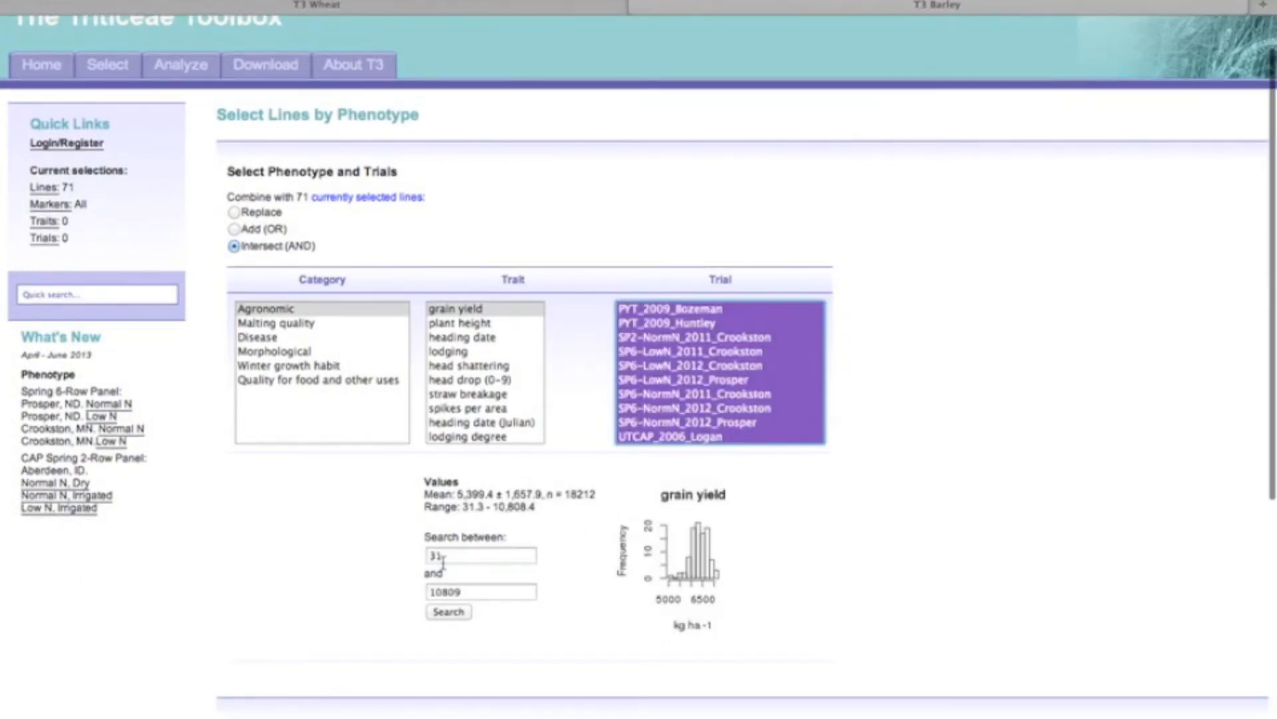
- Set the lower grain yield limit to 9000, run the phenotype search, and review the resulting lines
drag(443, 556, 423, 556)
text(900)
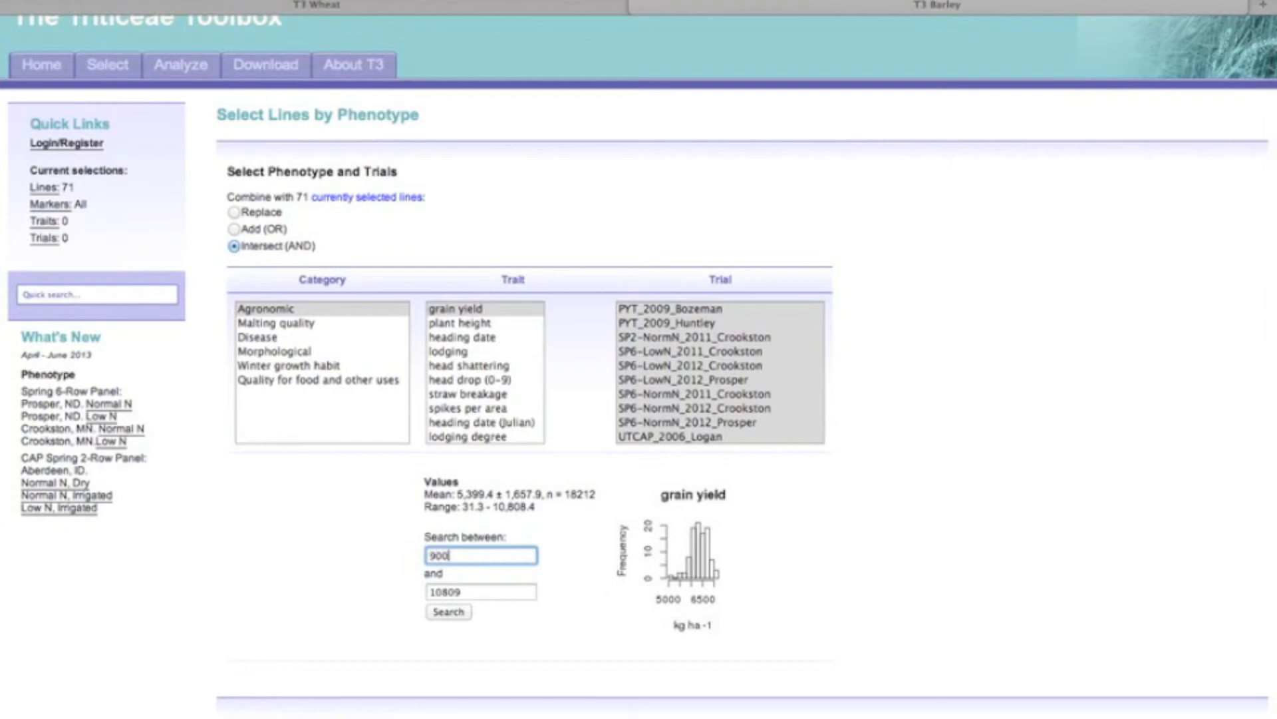
text(0)
click(447, 612)
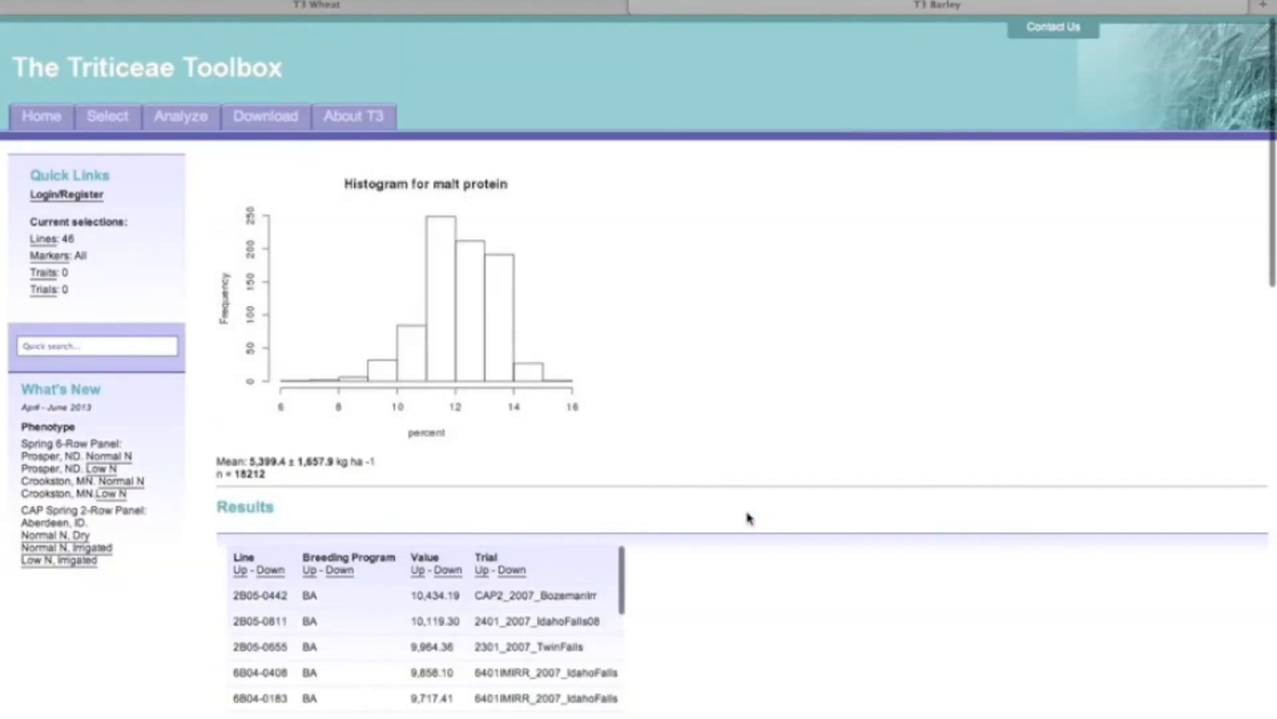
scroll(749, 518, down, 1)
scroll(750, 518, down, 5)
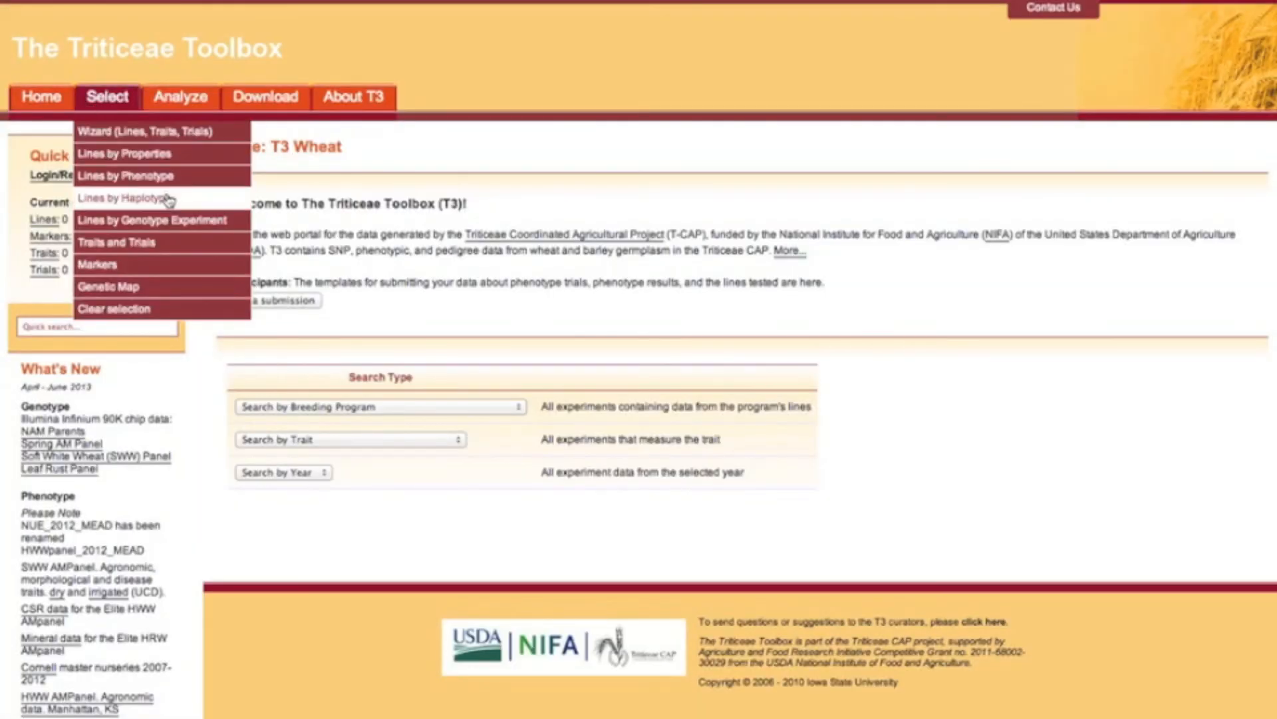
- On the T3 Wheat site, select the markers IWA1000, IWA6116 and IWA6117 by name for haplotype selection
click(172, 200)
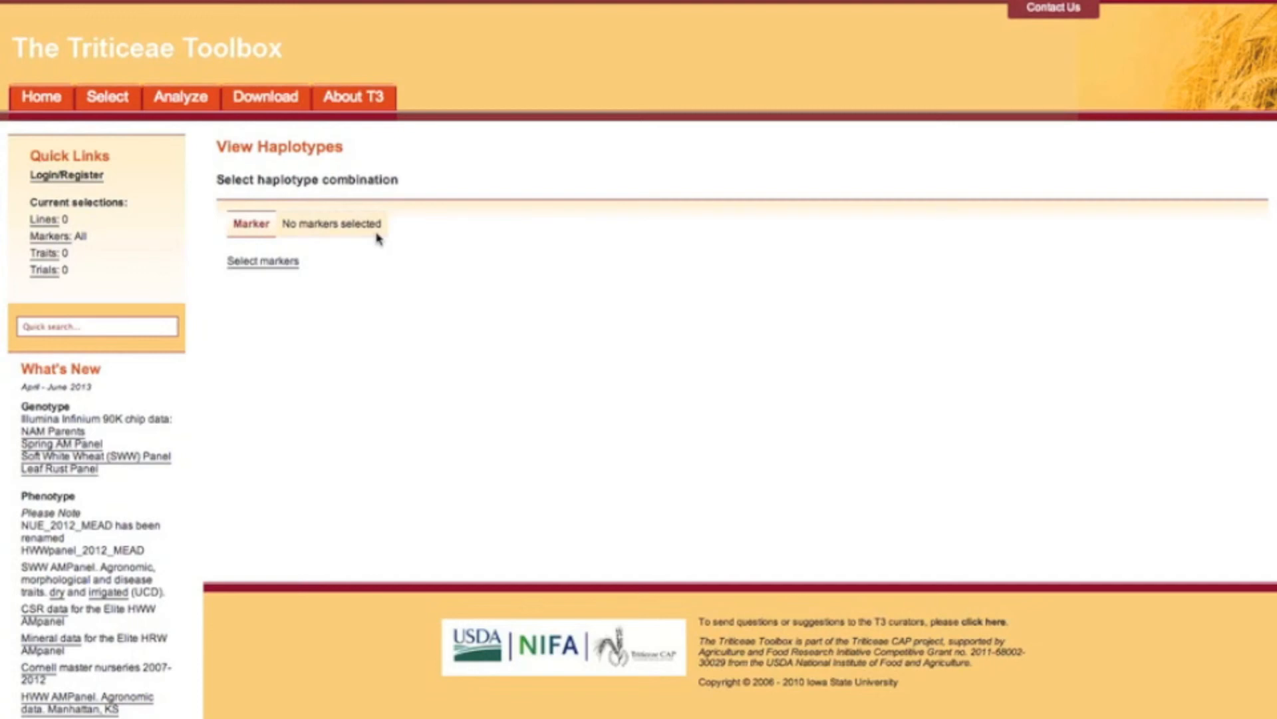
mouse_move(120, 108)
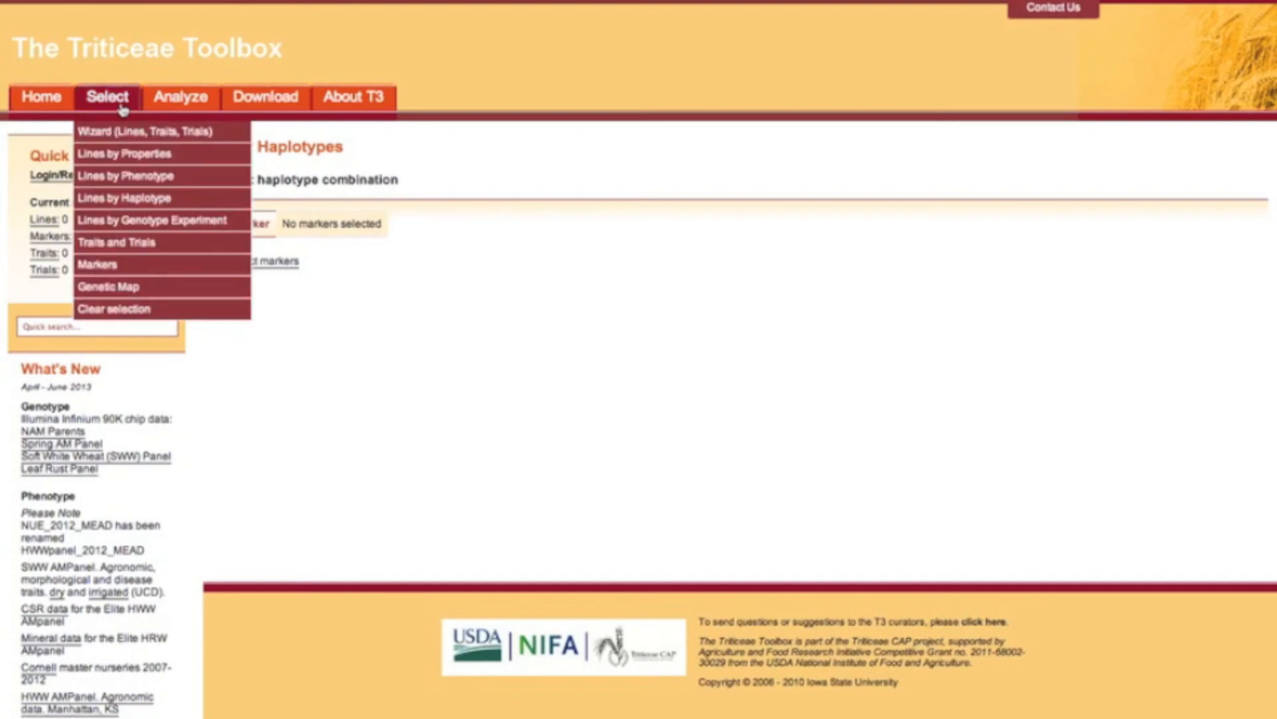
click(160, 264)
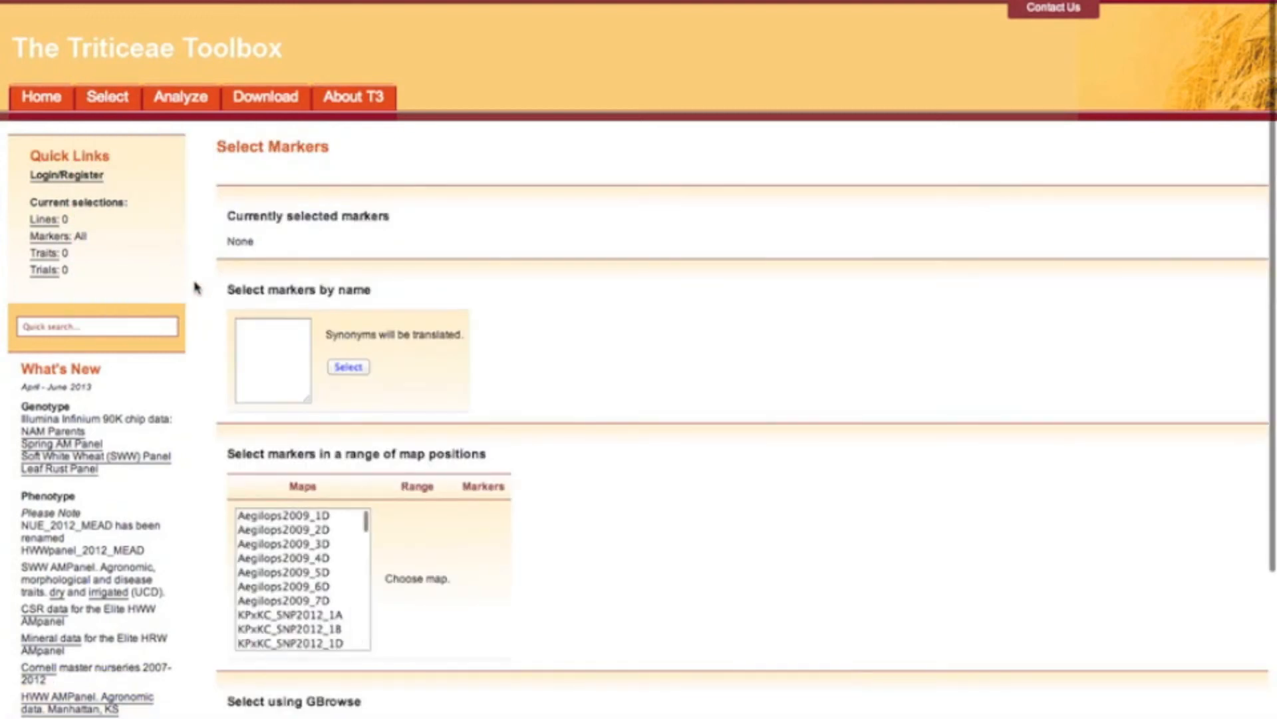
click(251, 334)
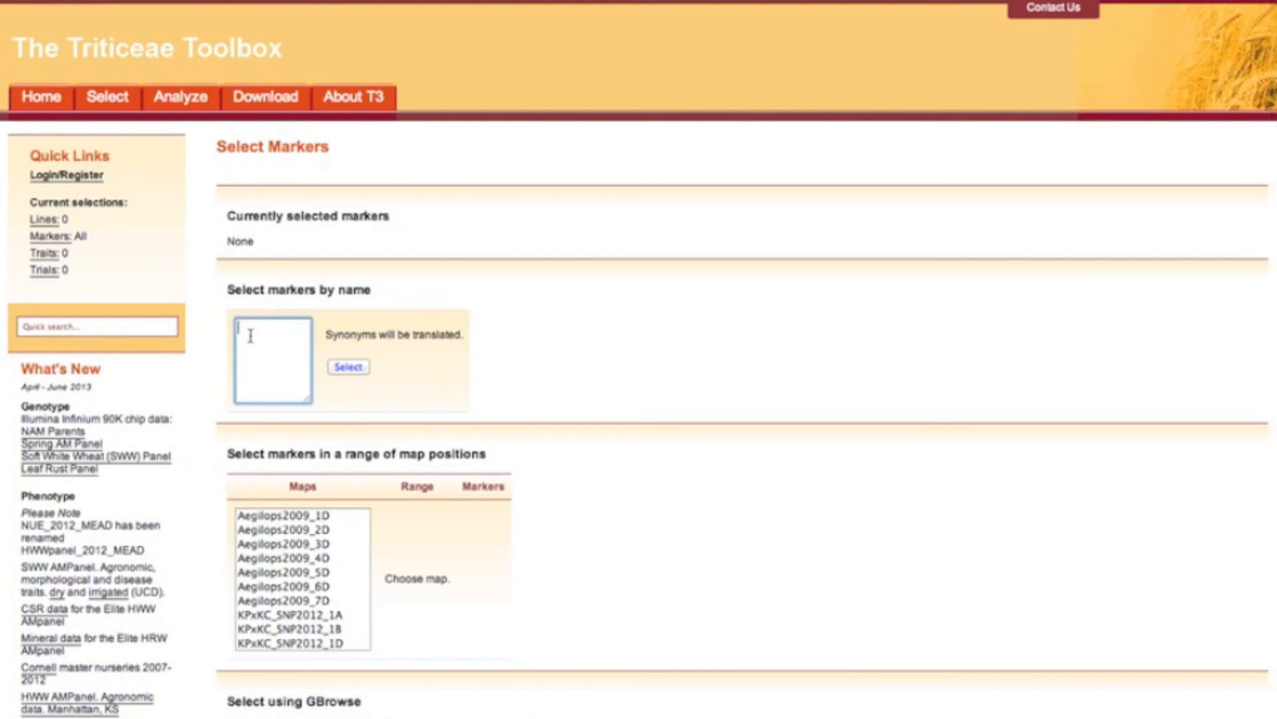
text(IWA1000 IWA6116 IWA6117)
click(354, 370)
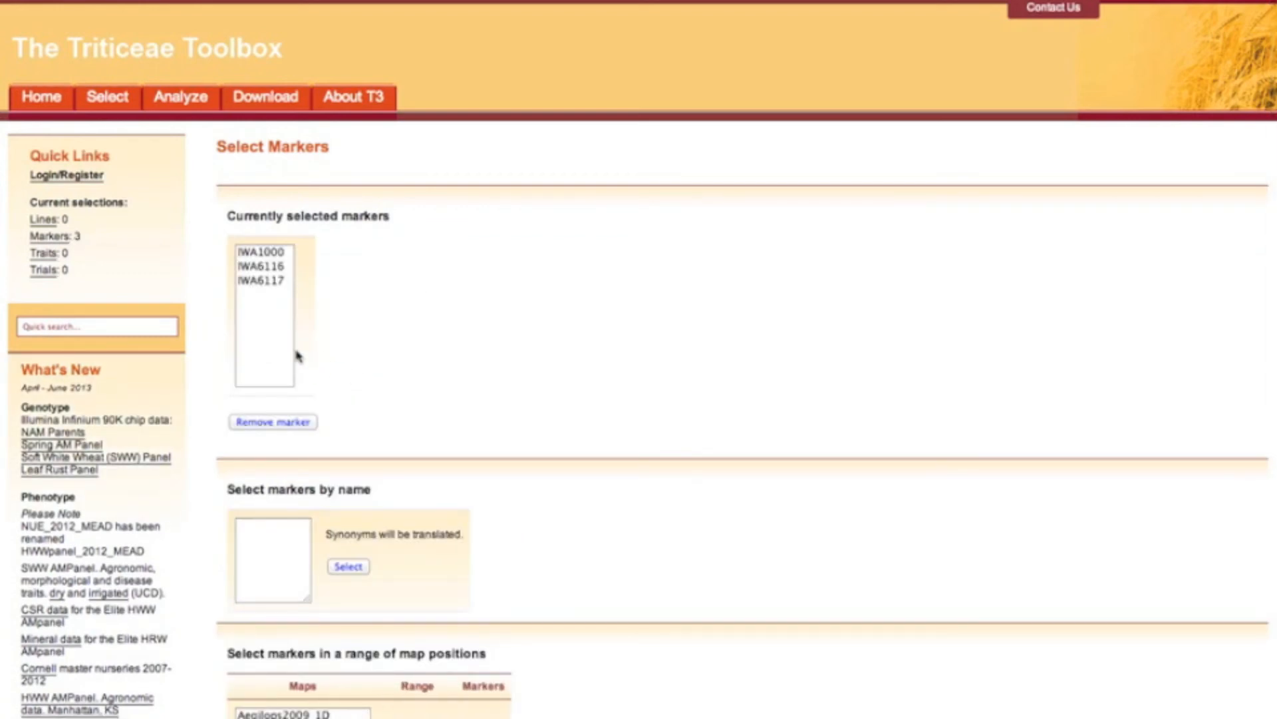
- Save a line selection by haplotype with AA for all three markers, and show the line information for the selected lines
mouse_move(133, 103)
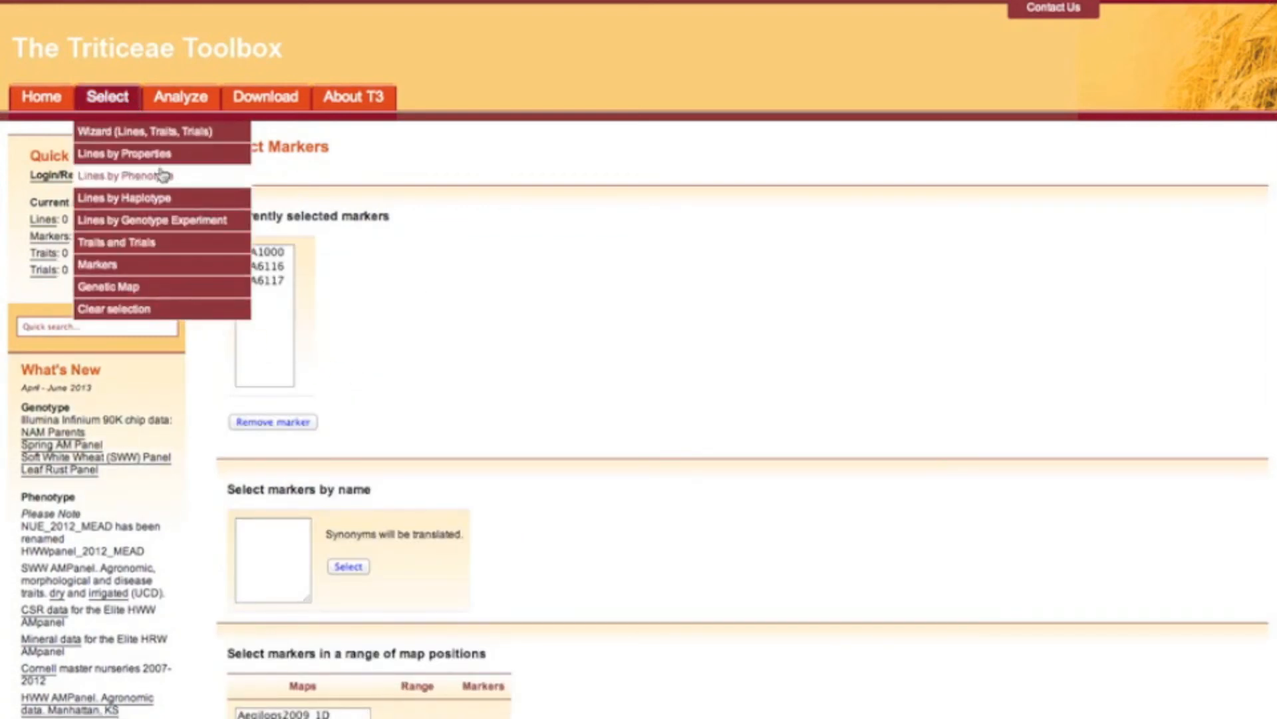
click(202, 207)
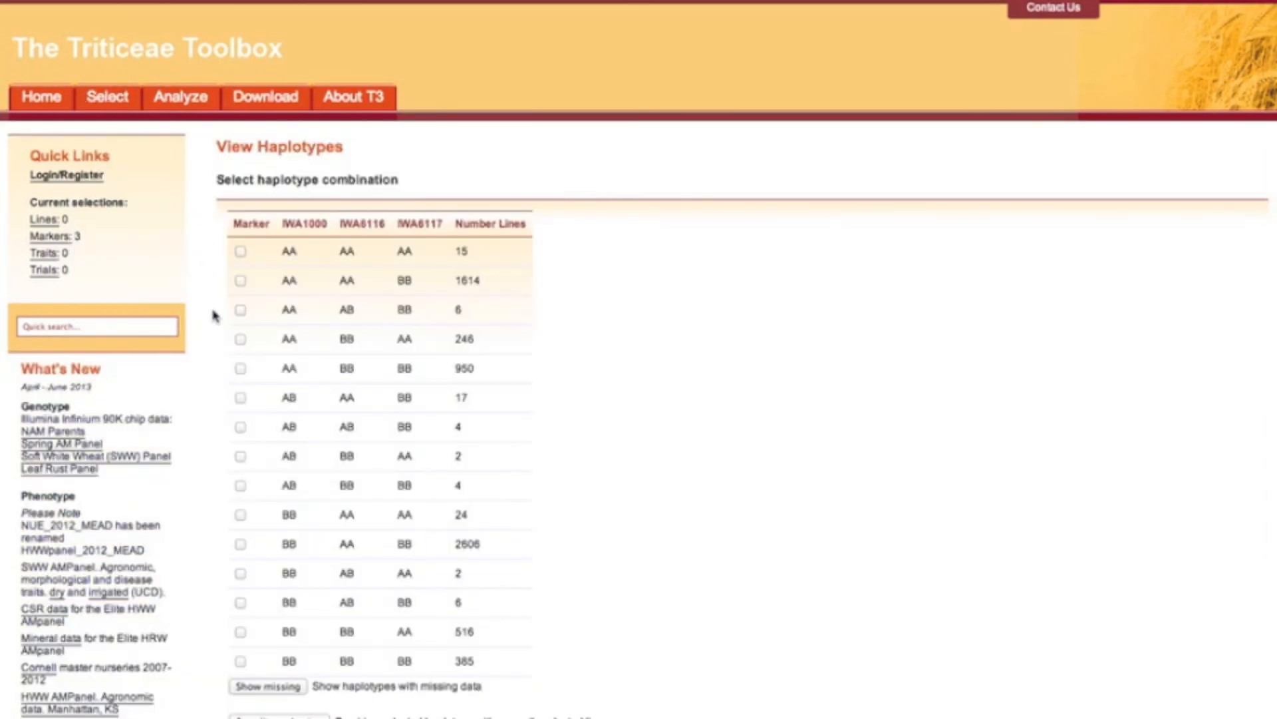
click(241, 250)
scroll(300, 716, down, 5)
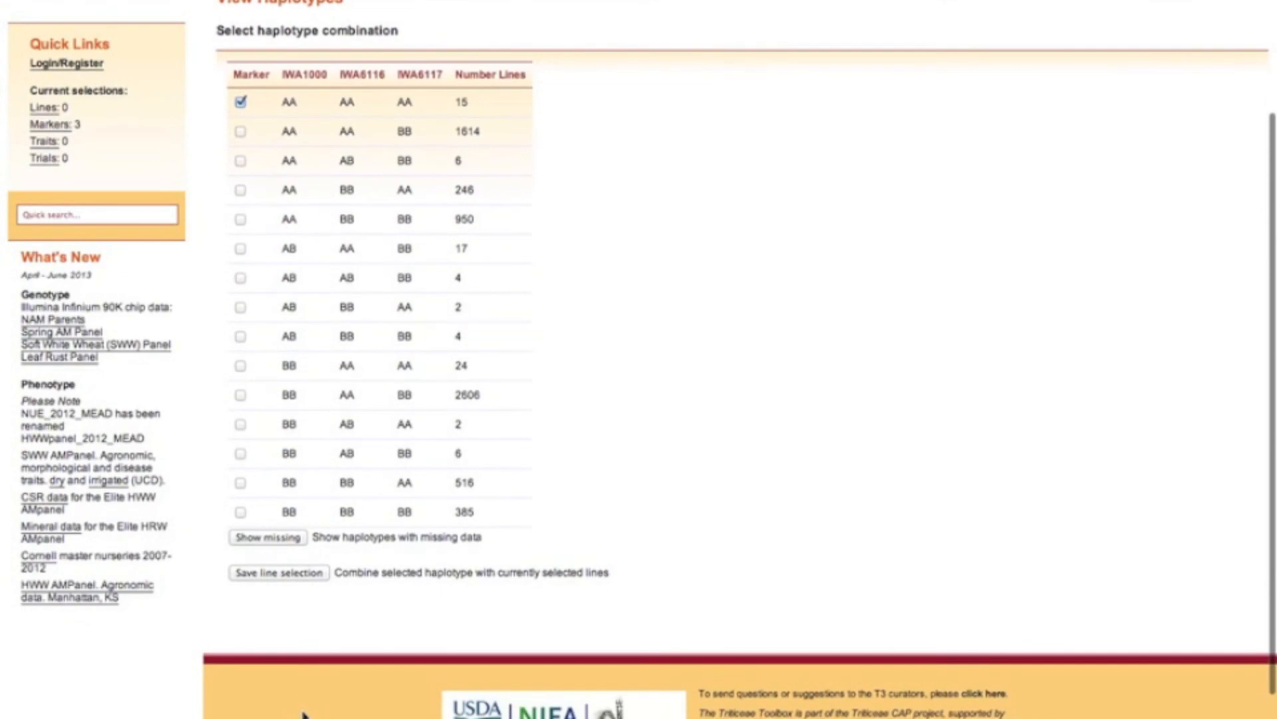
click(285, 574)
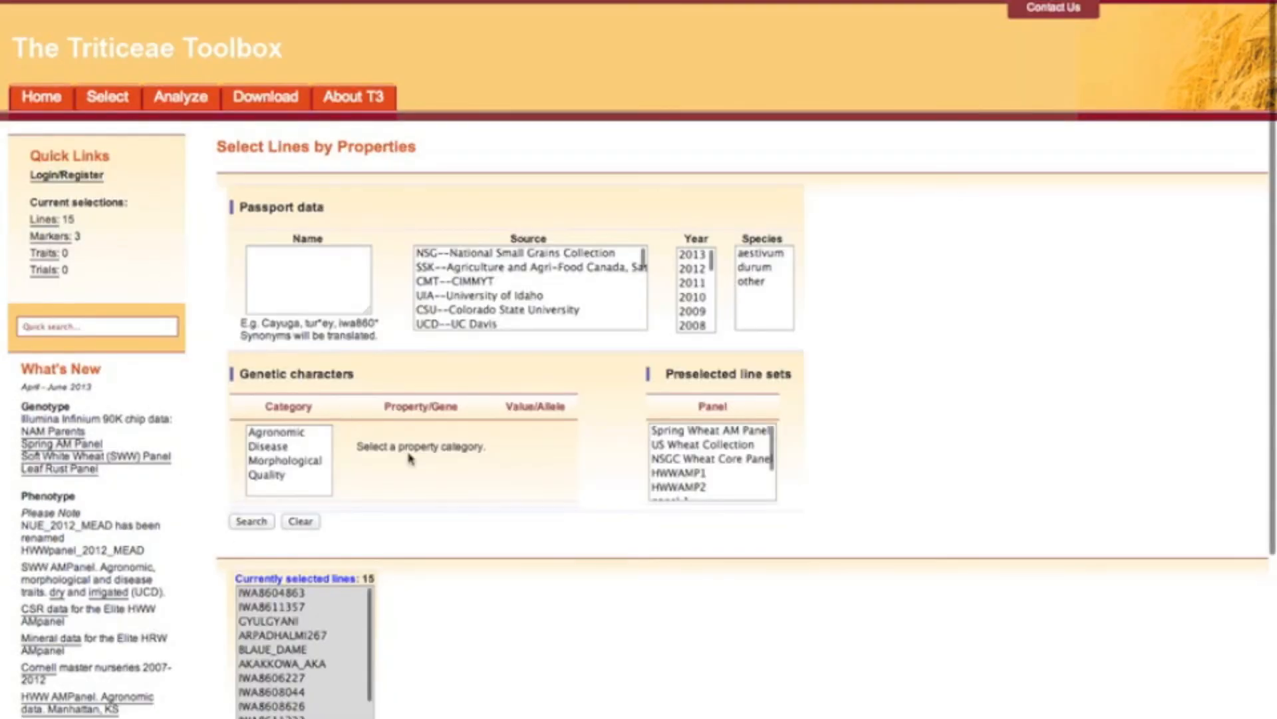
scroll(494, 549, down, 5)
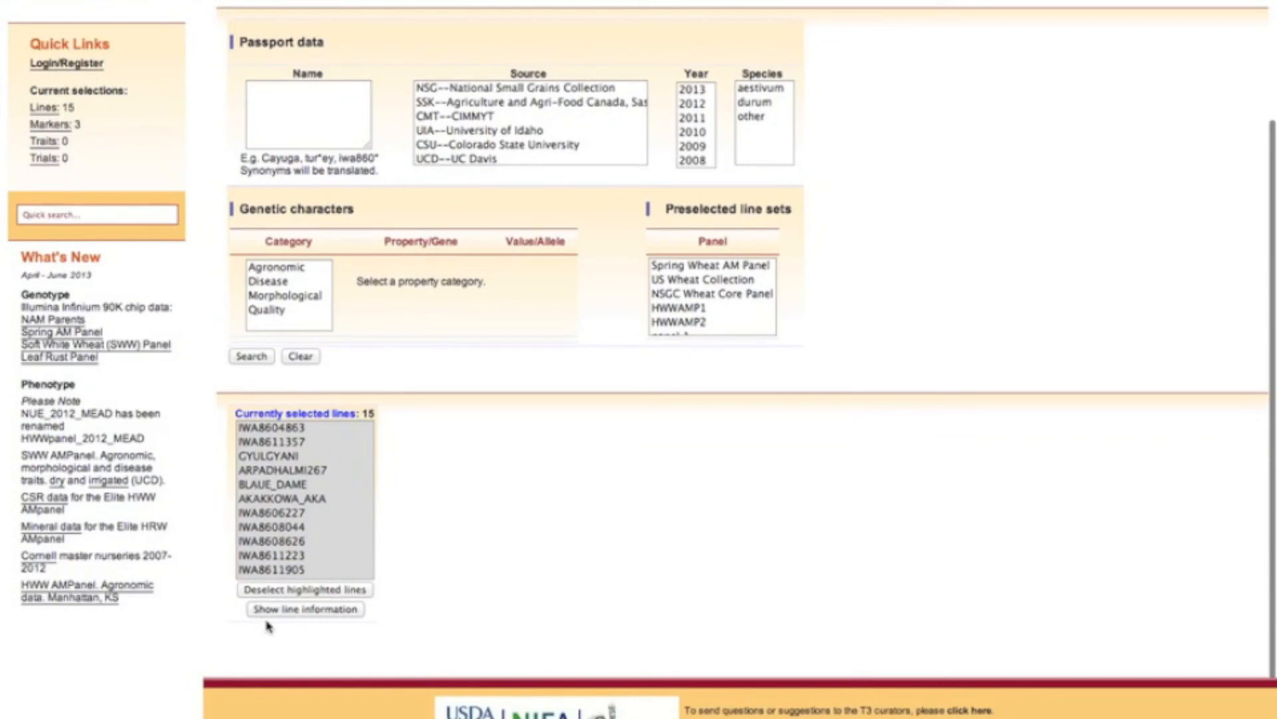
click(336, 609)
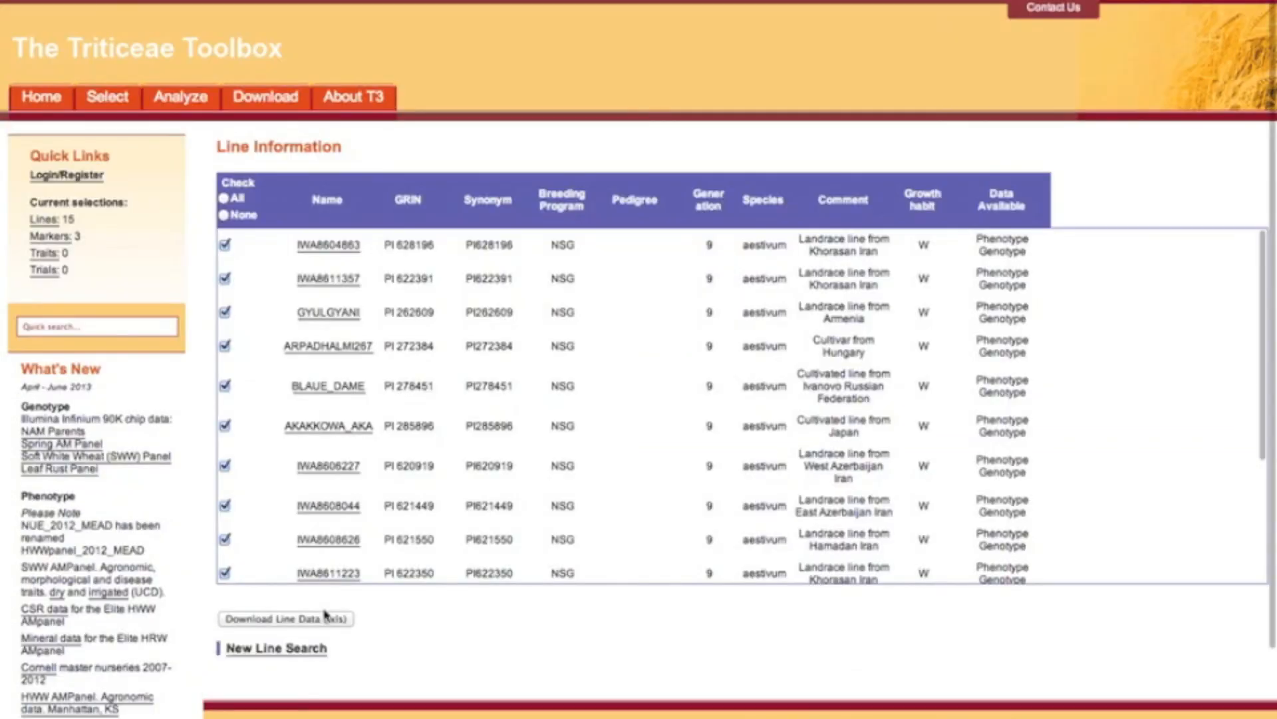